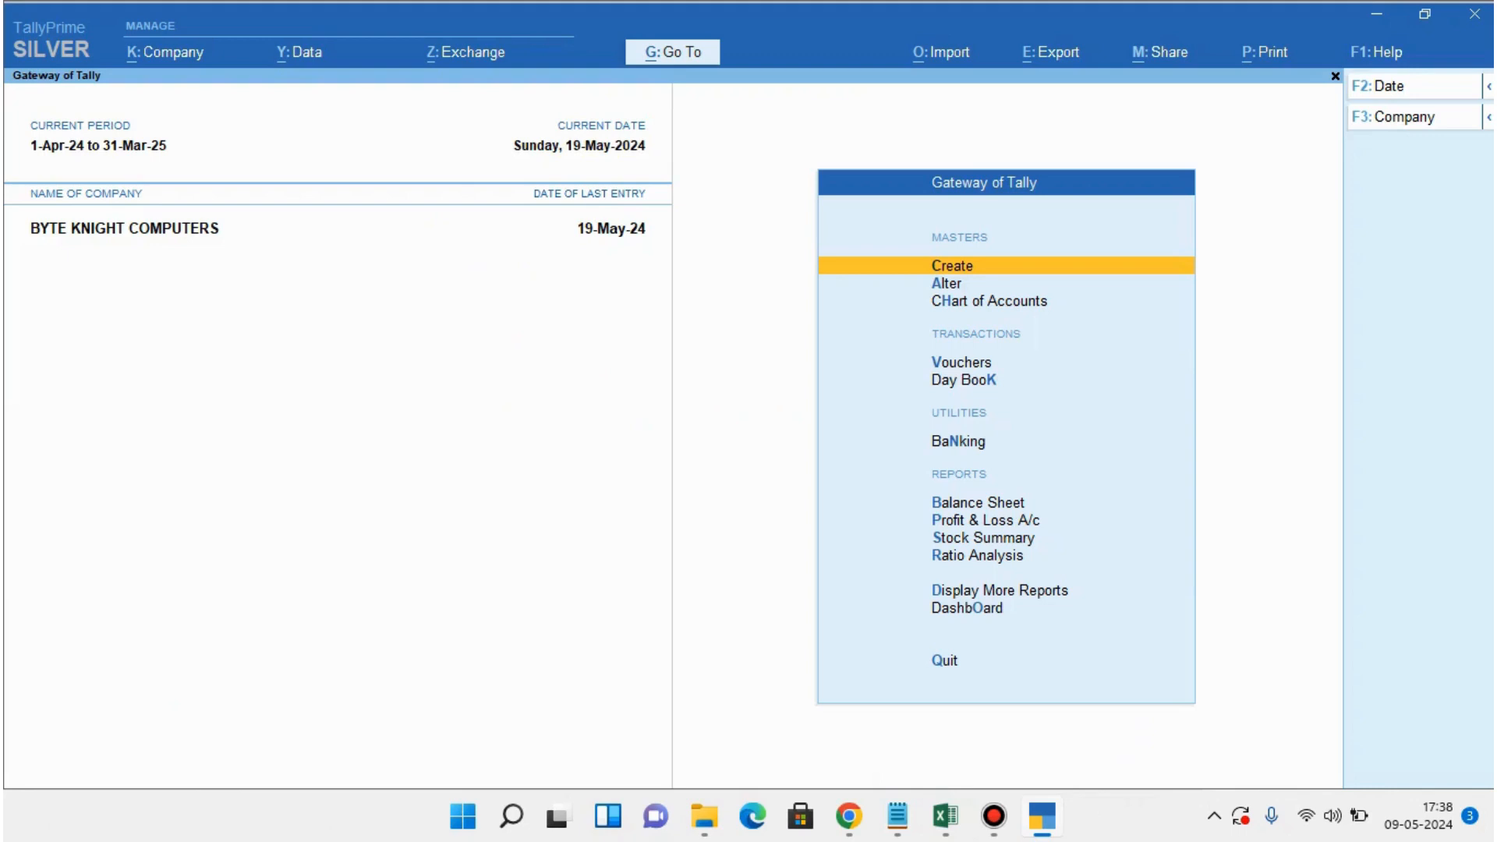
Open the party ledger listed directly below ledger A for alteration.
key("Down")
key("Return")
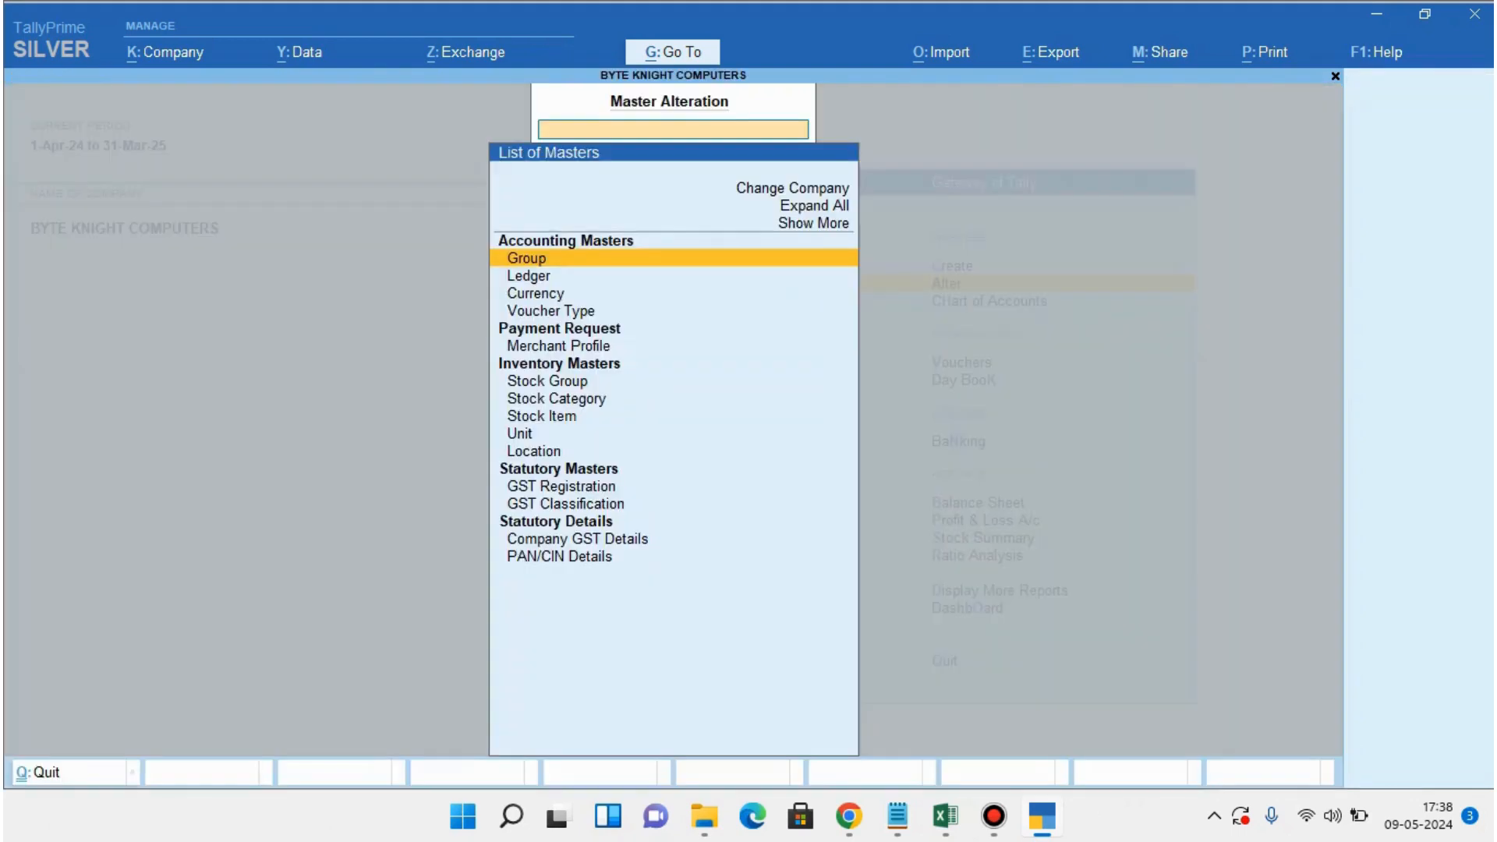
key("Down")
key("Return")
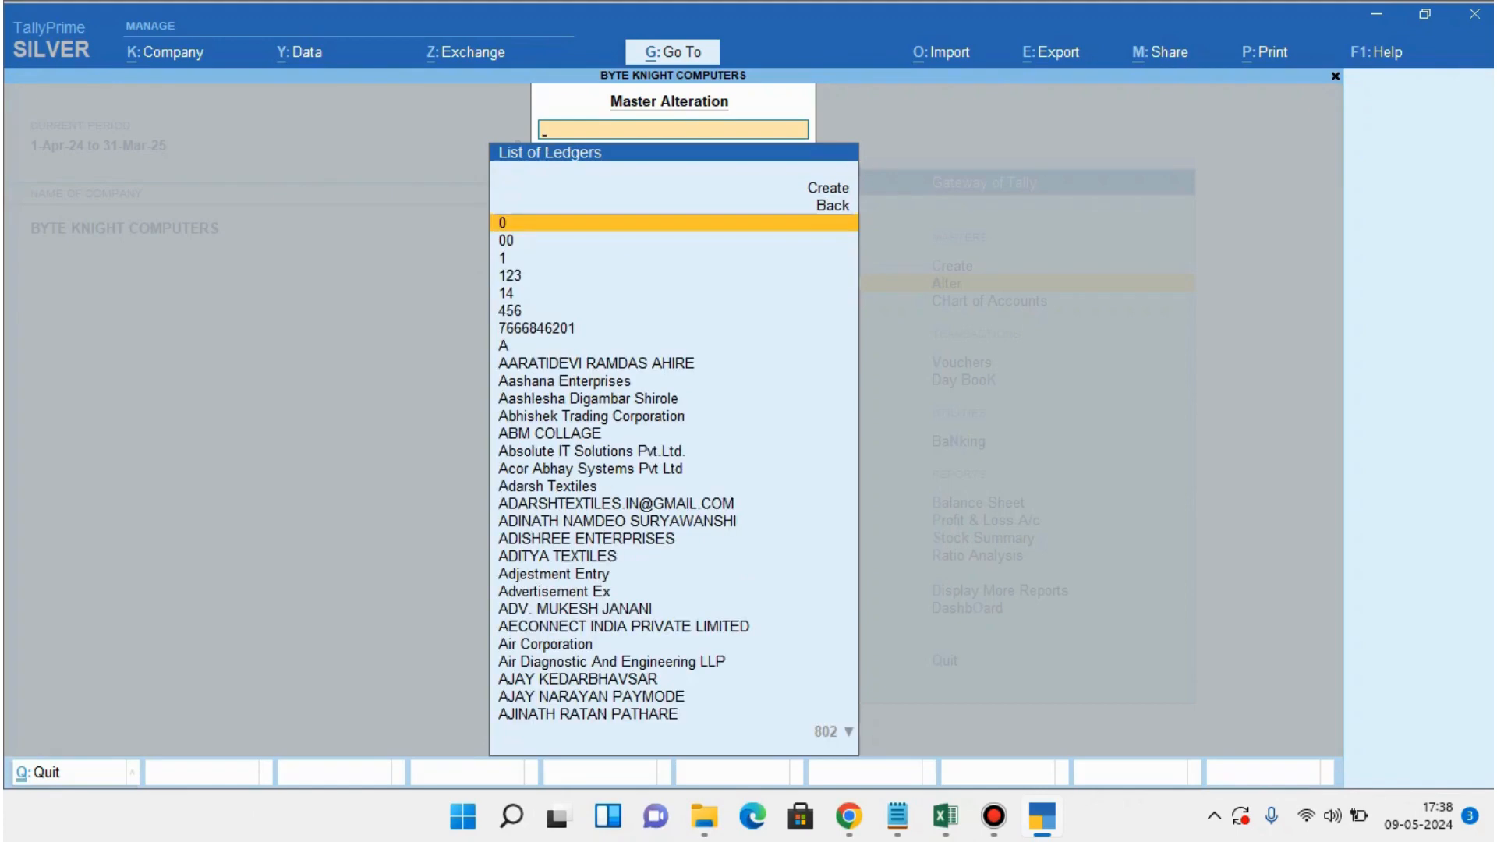
left_click(596, 363)
key("Return")
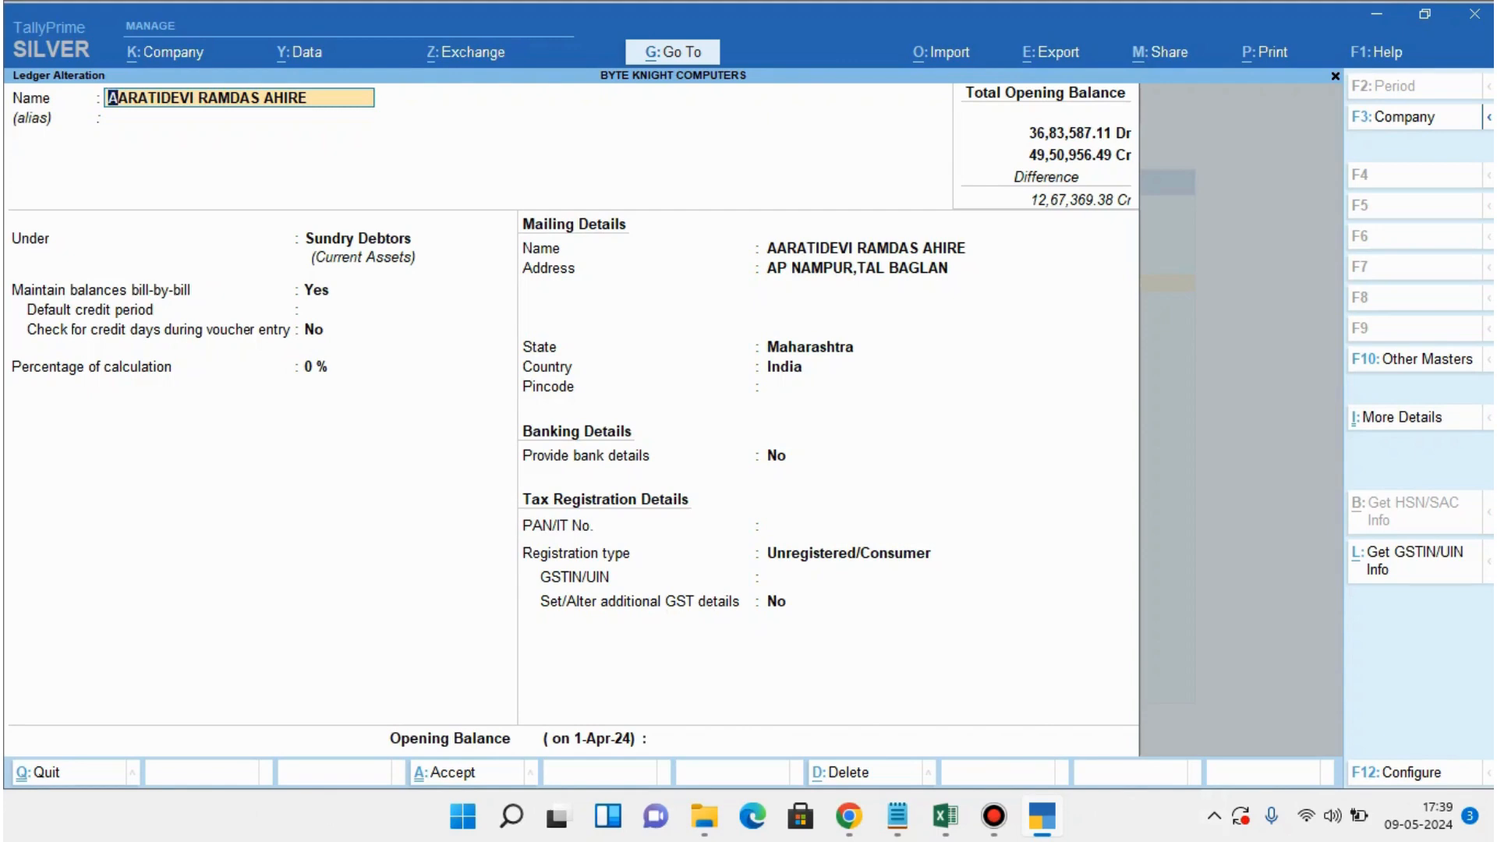
Enable Provide MSME Registration Details in the ledger configuration and accept the configuration.
left_click(787, 601)
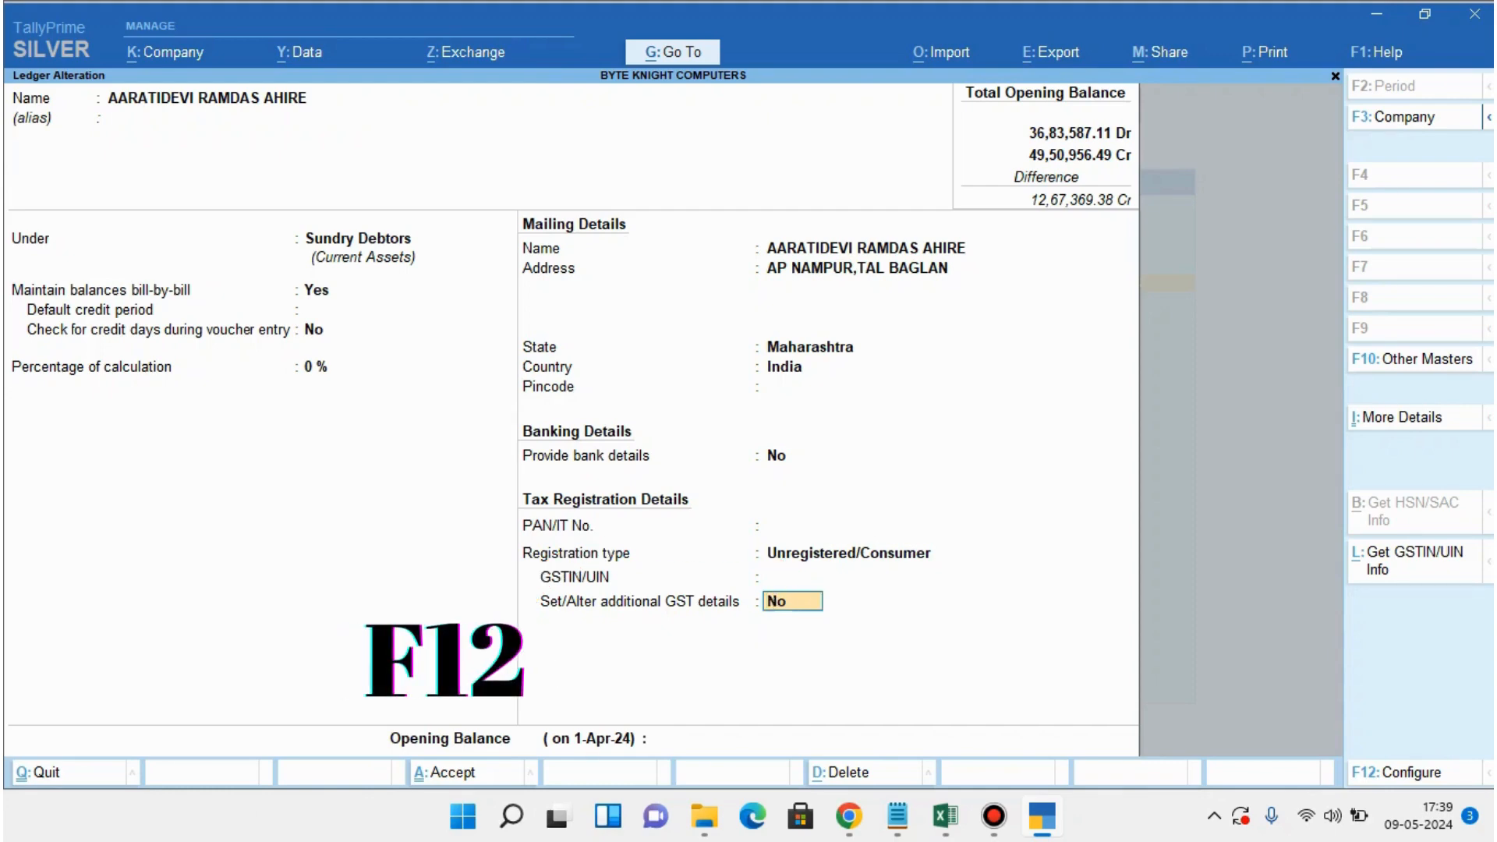
key("F12")
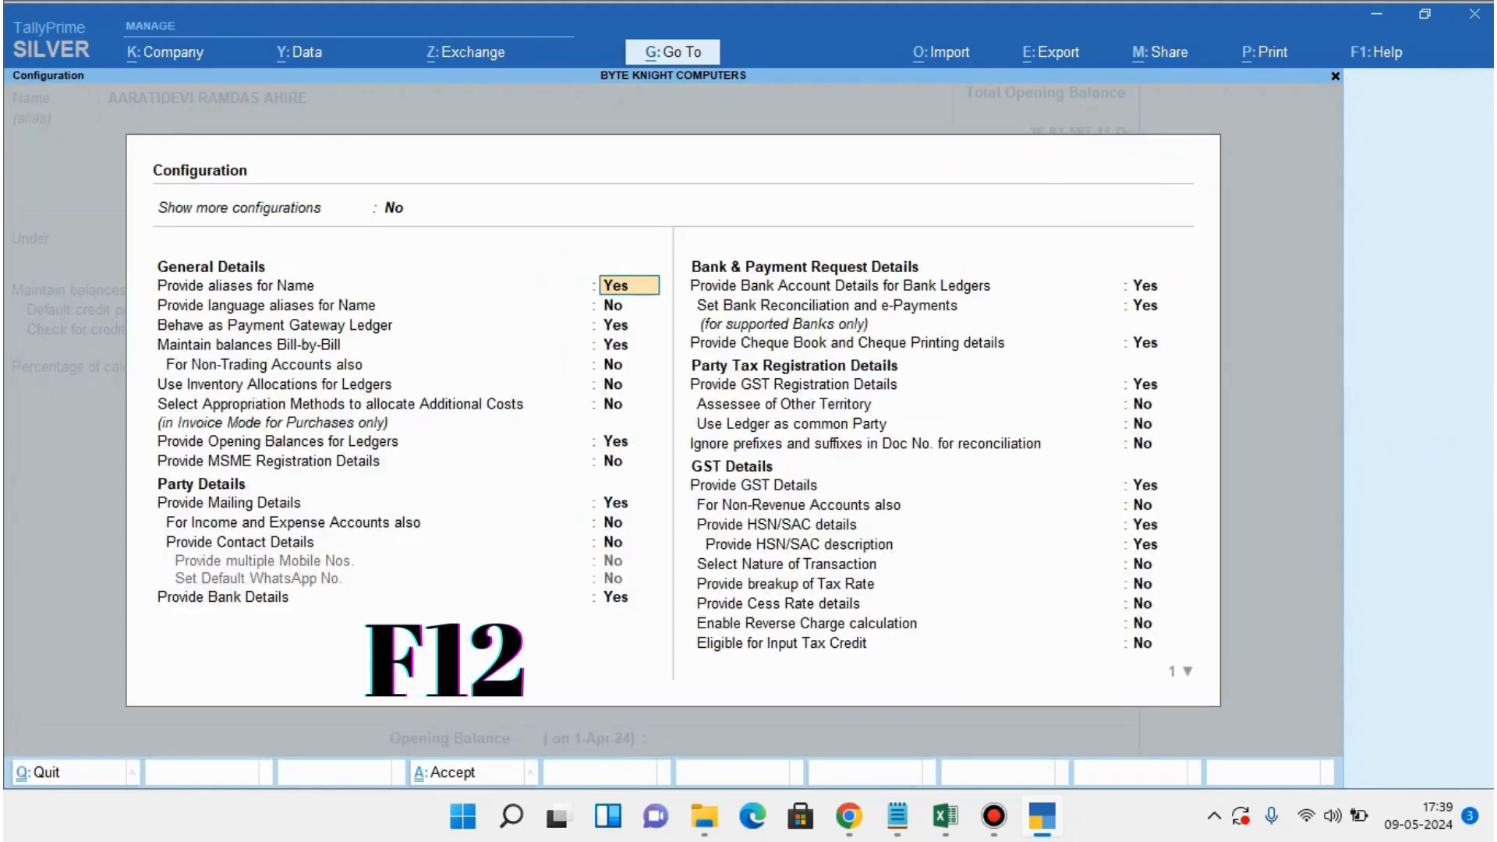
left_click(614, 460)
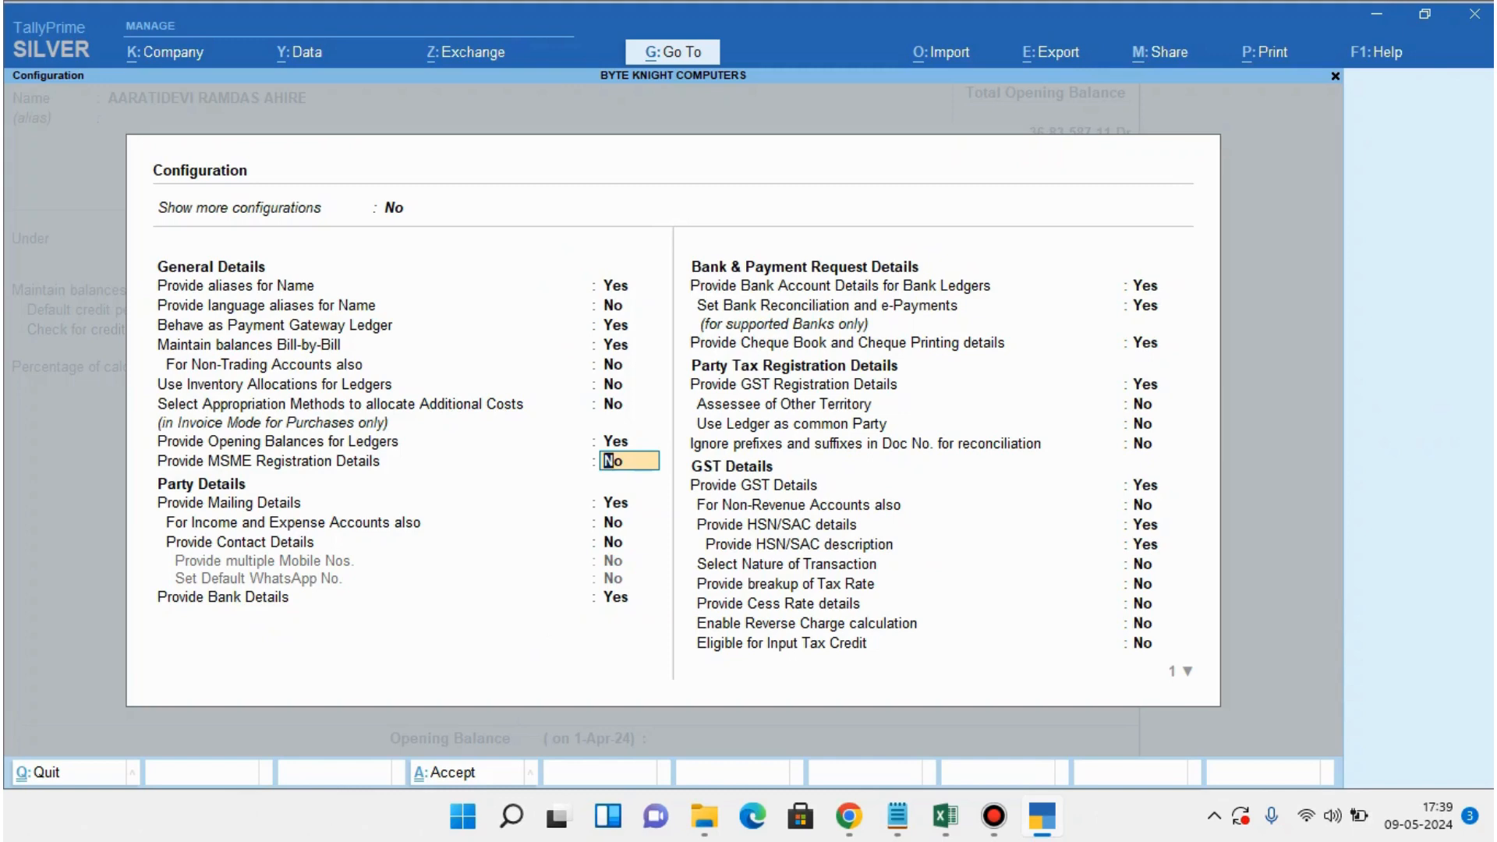
type("yes")
key("ctrl+a")
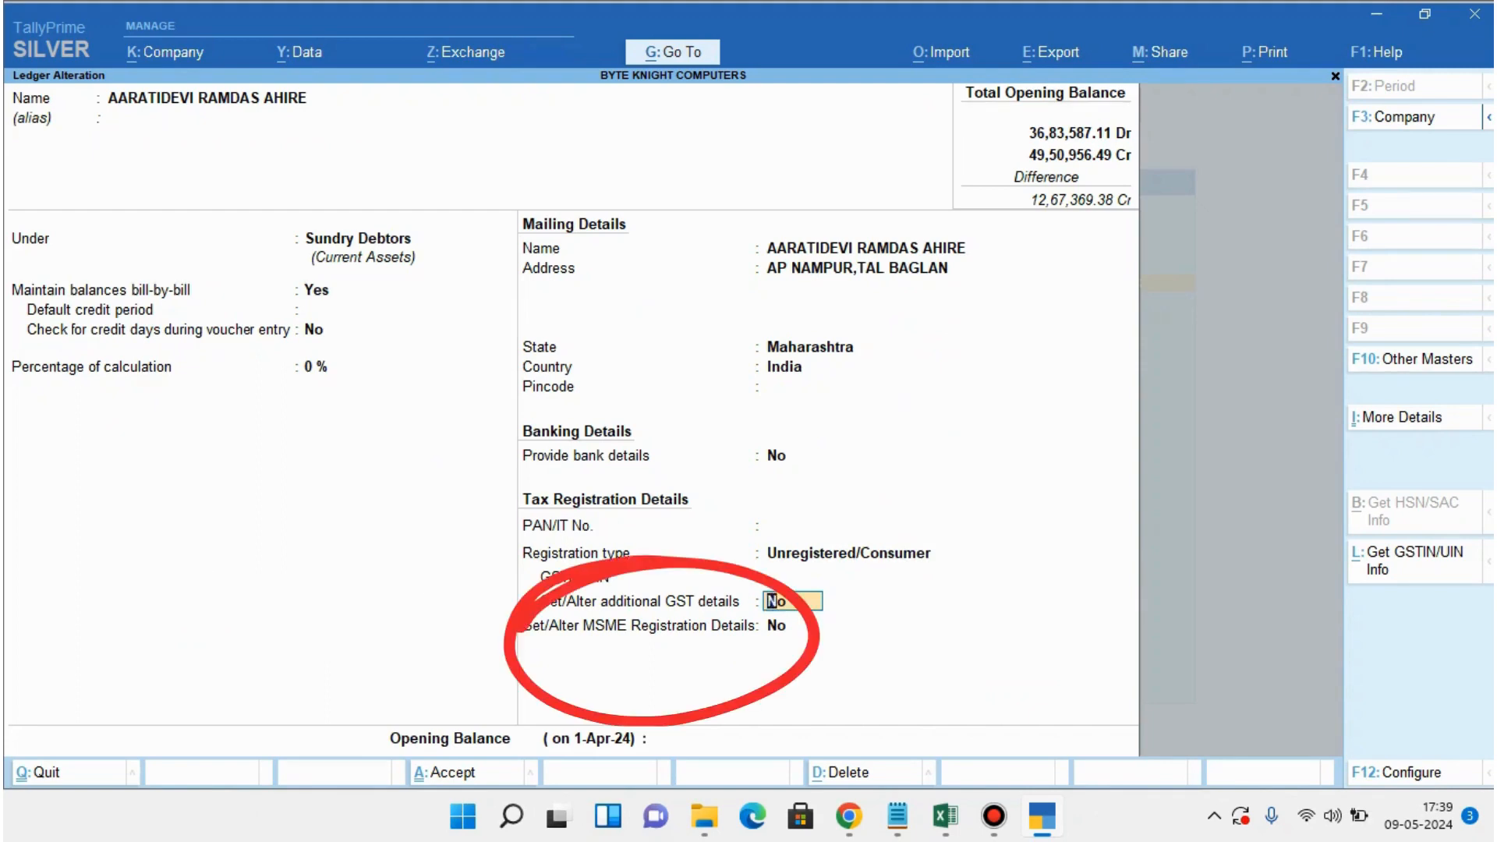
Set Set/Alter MSME Registration Details to Yes, accept Micro and the existing UDYAM number, and save the ledger.
key("Return")
type("yes")
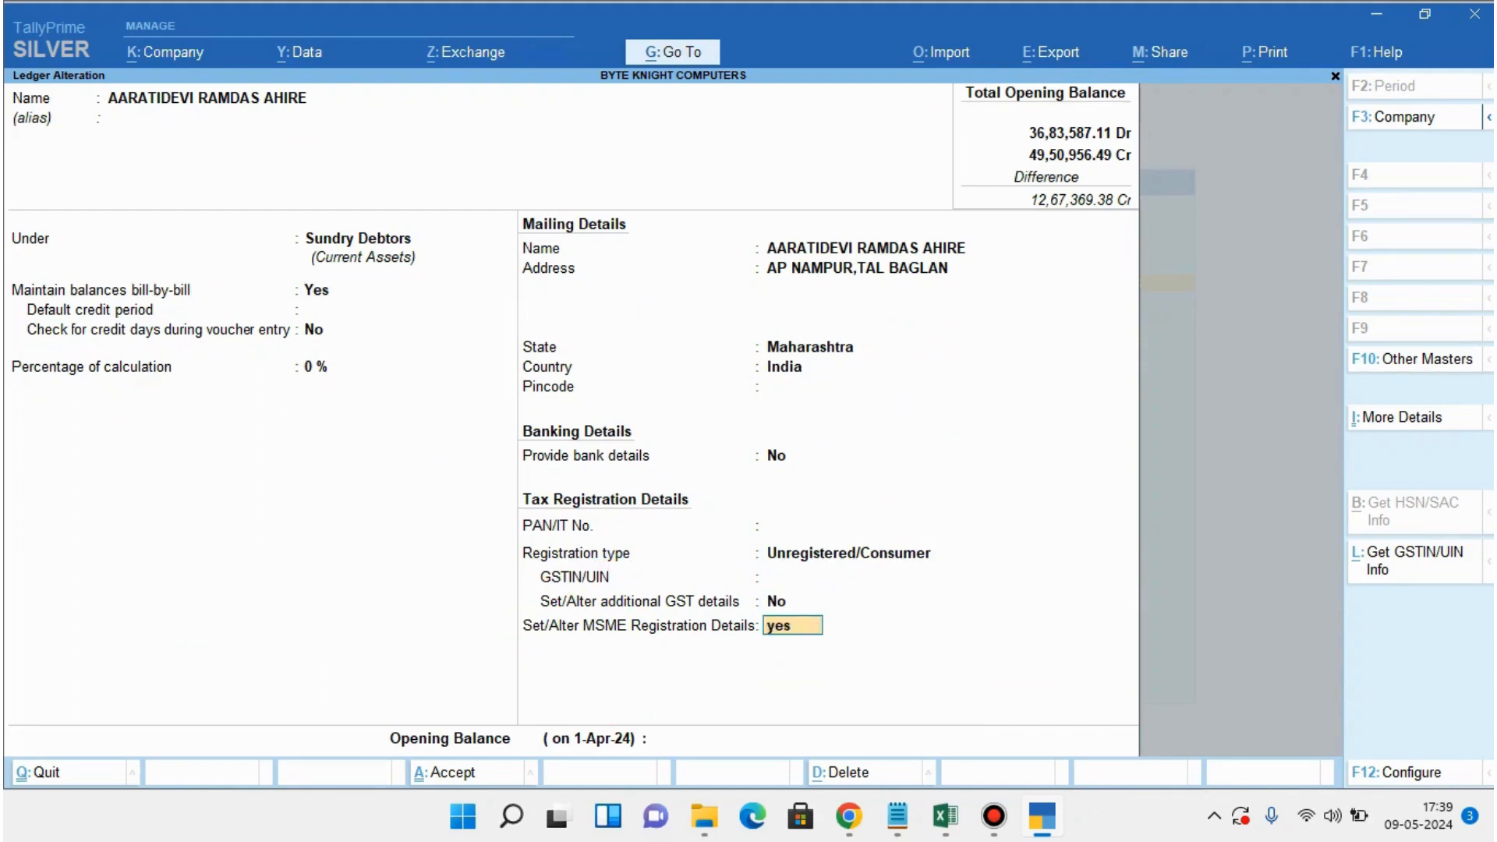
key("Return")
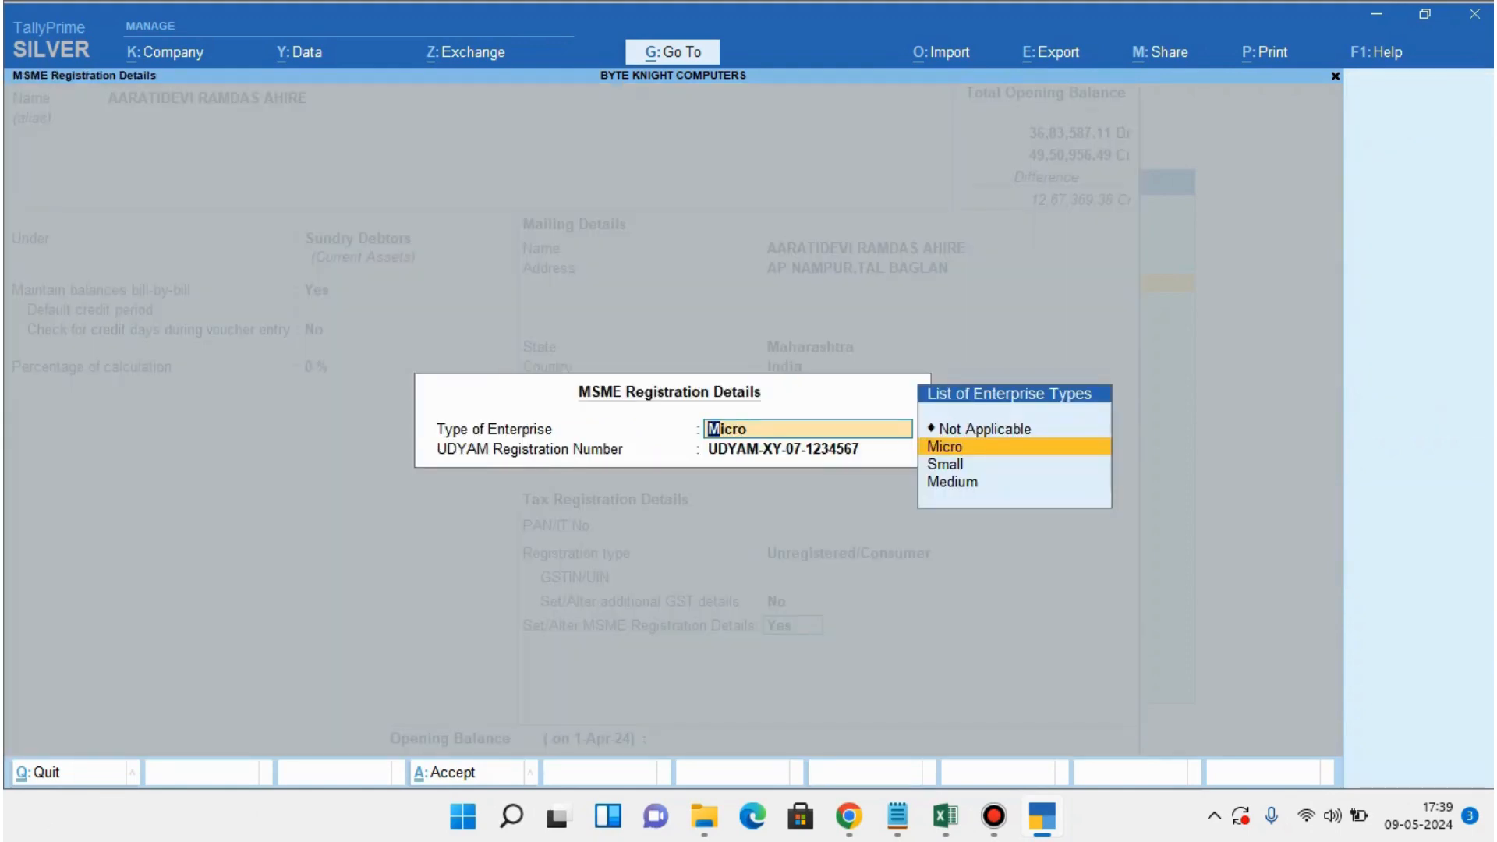
key("Return")
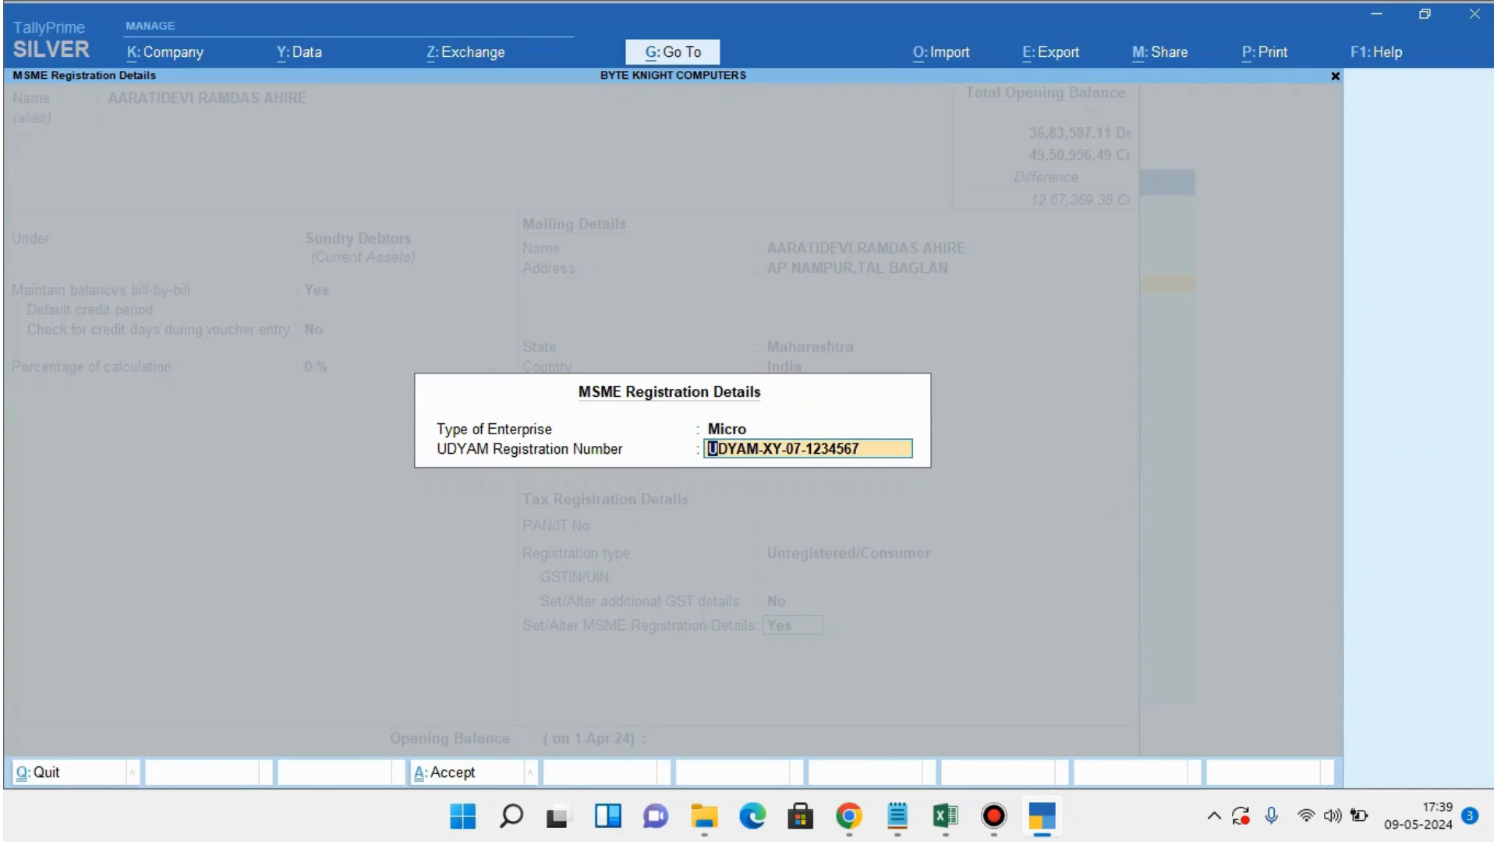
key("ctrl+a")
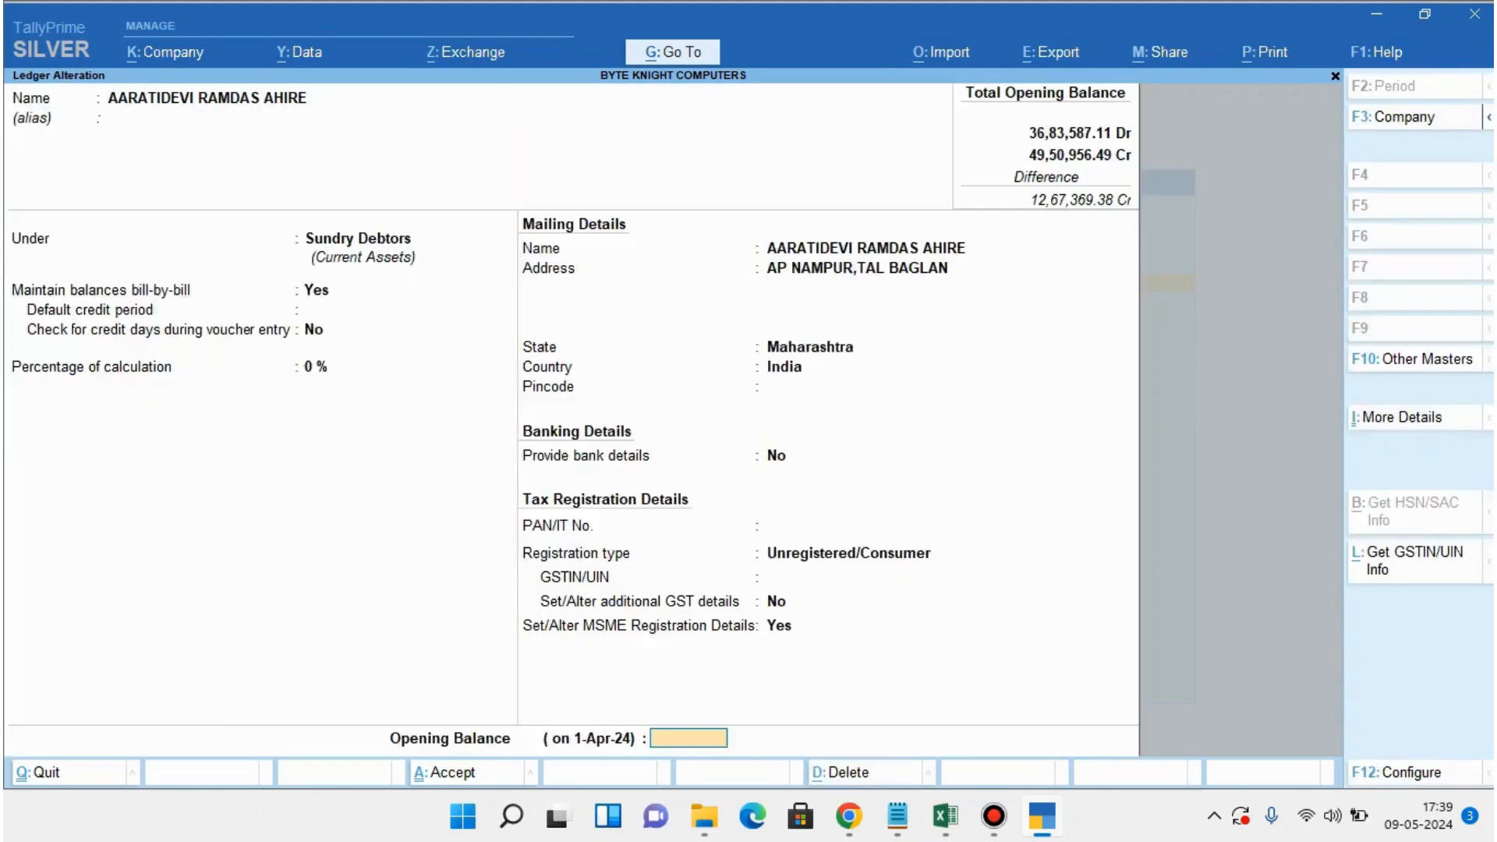
key("ctrl")
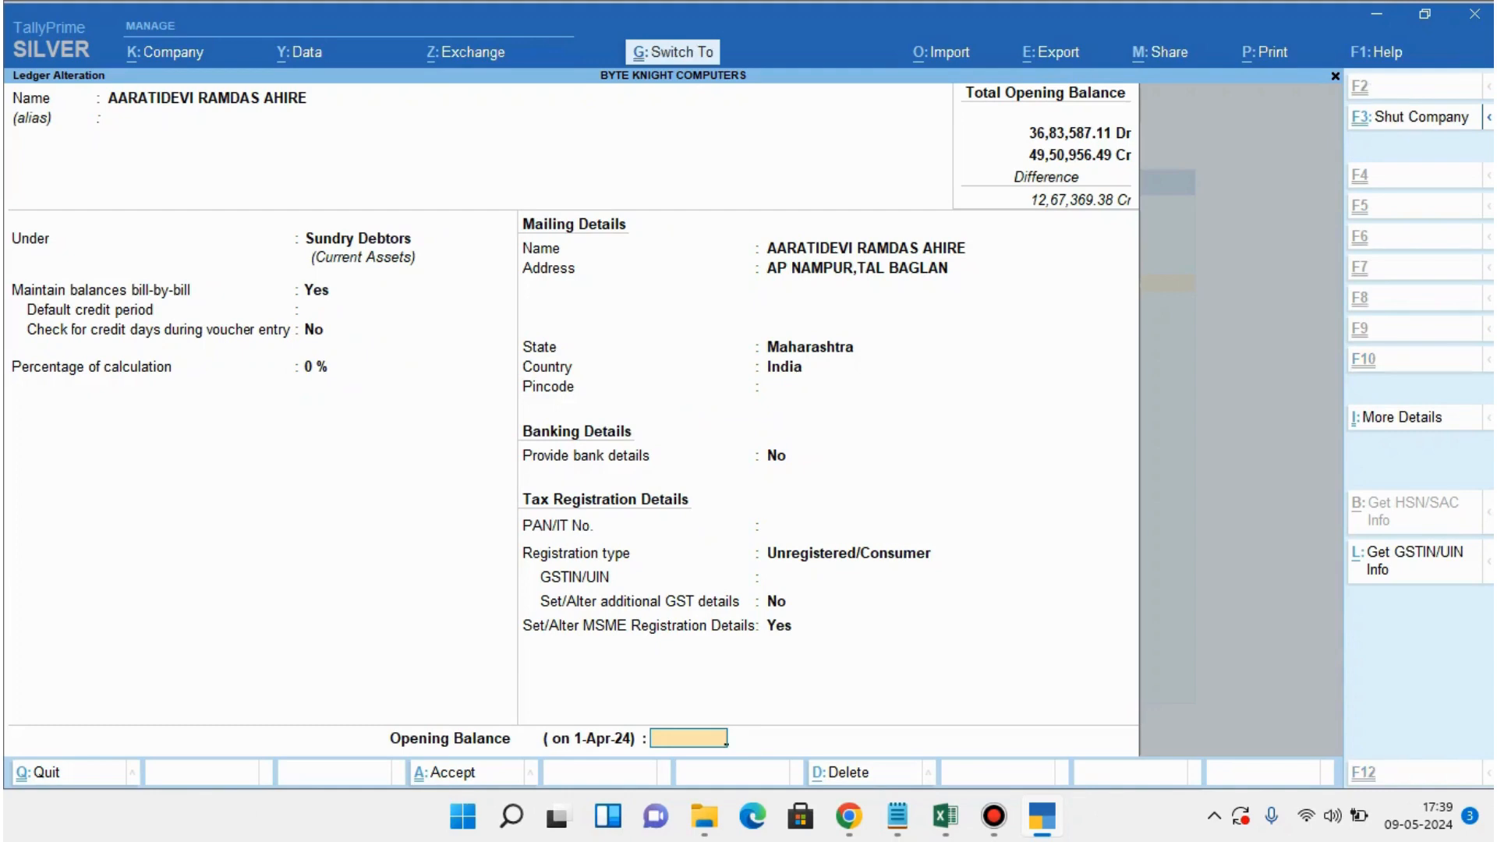
key("ctrl+a")
key("Down")
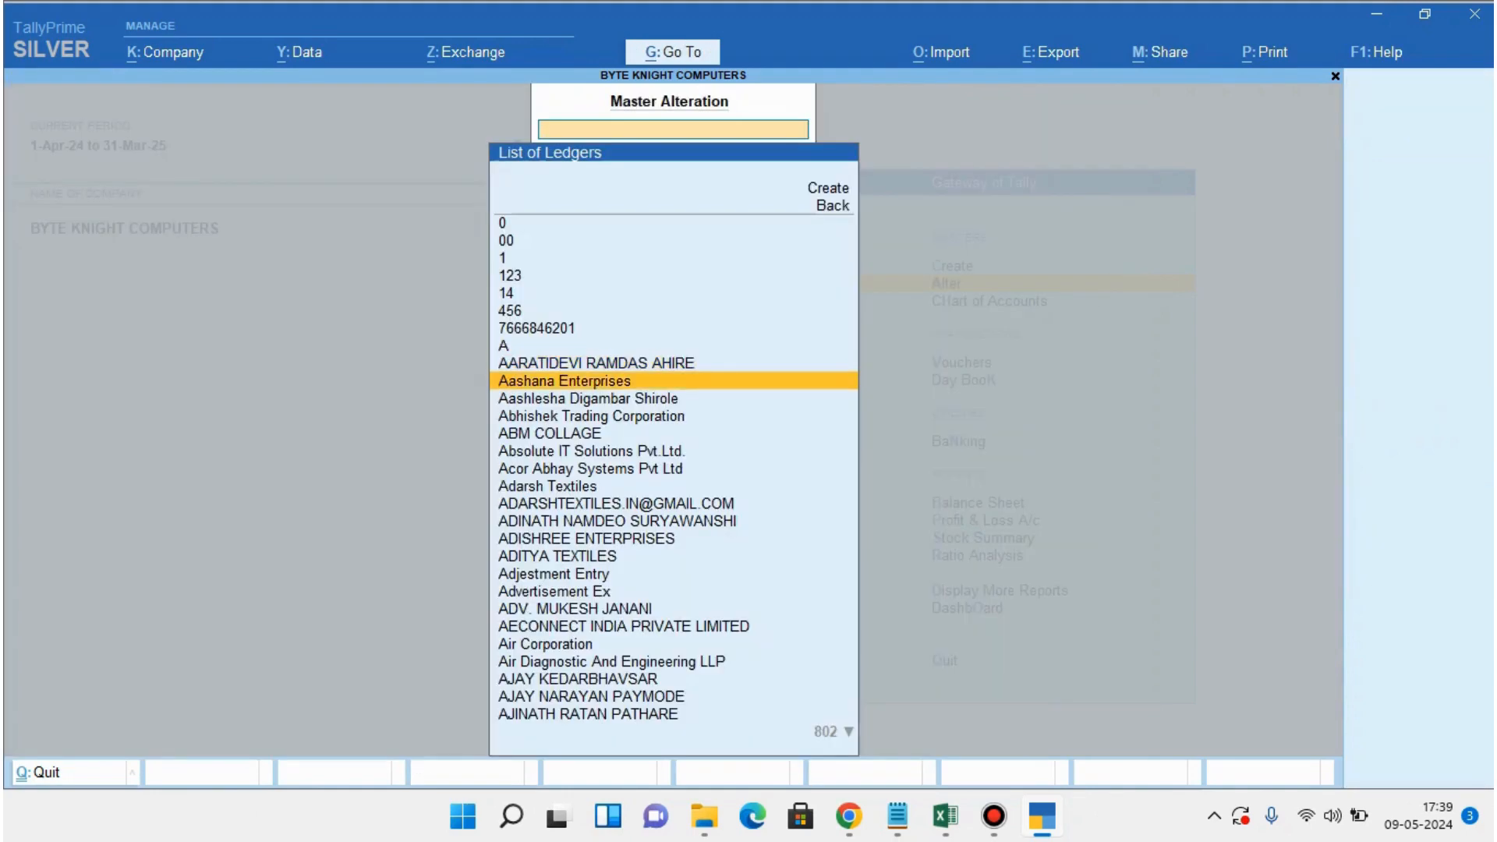
key("Down")
key("Down")
key("Down")
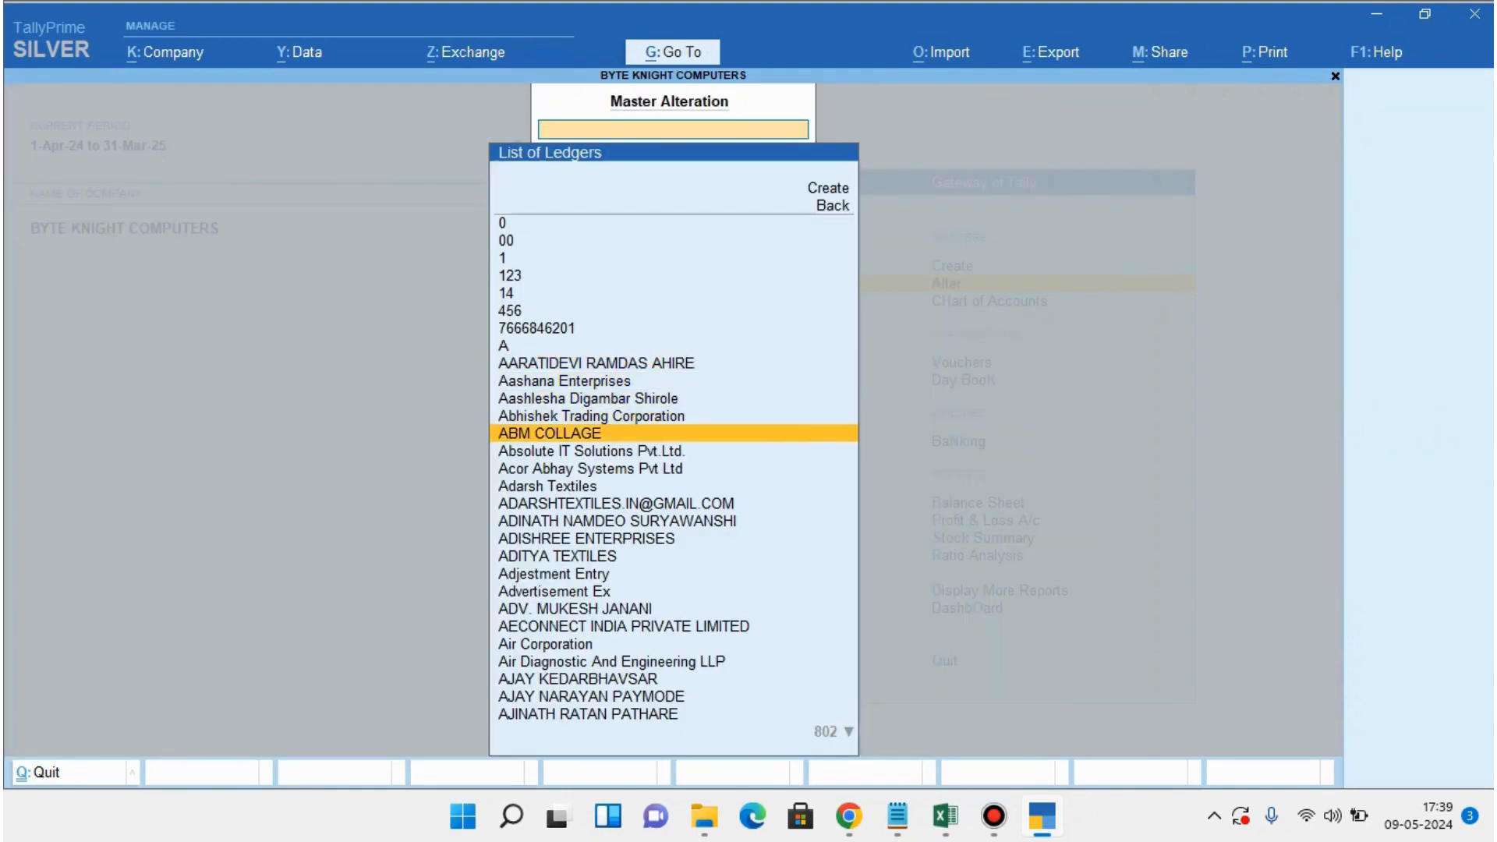
key("Down")
key("Down")
key("Down")
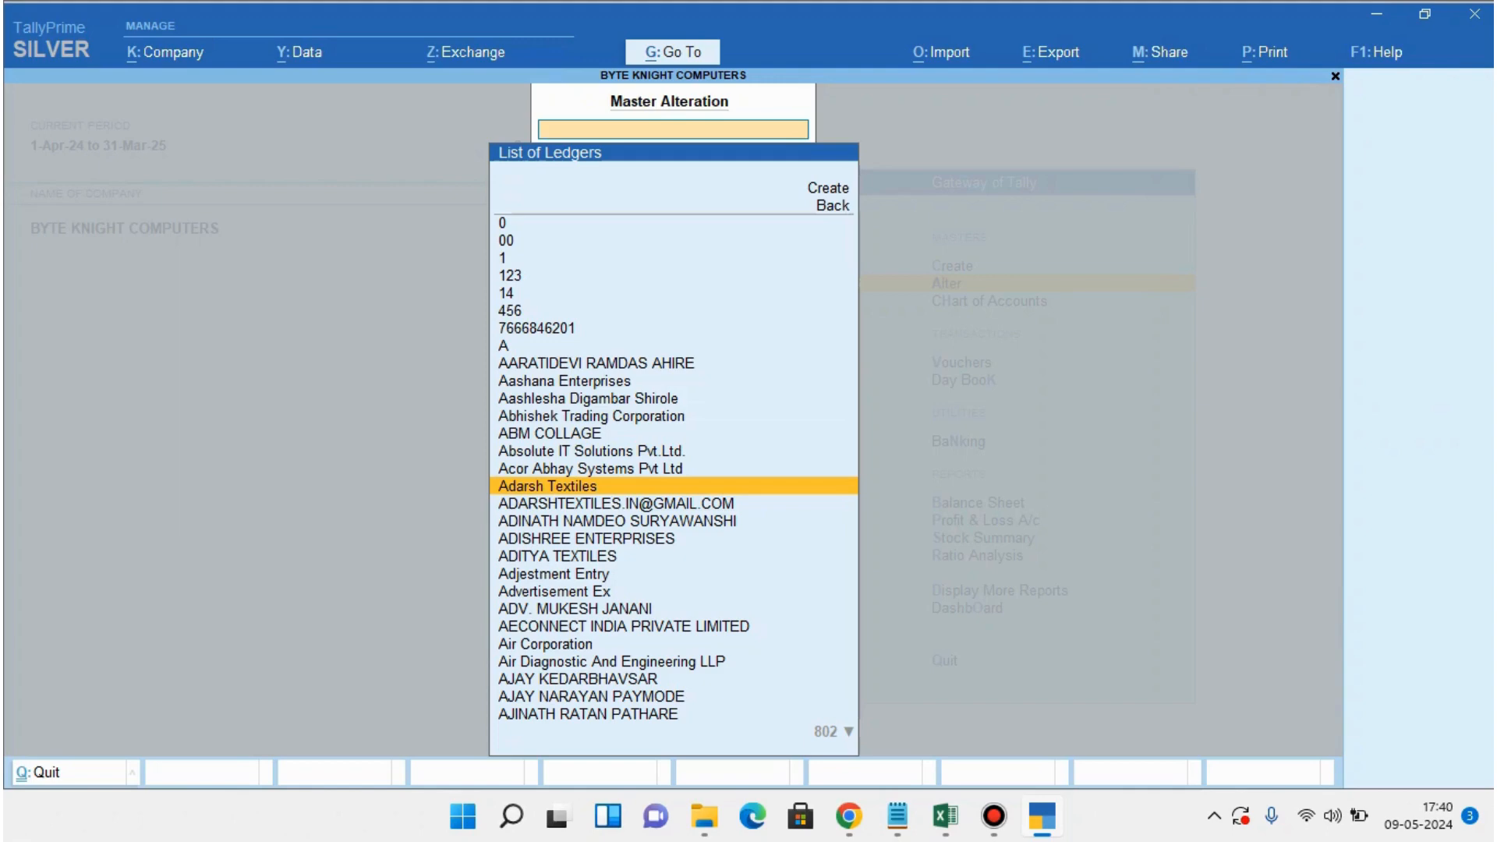
Leave the ledger list and open Display More Reports from the Gateway of Tally.
key("Escape")
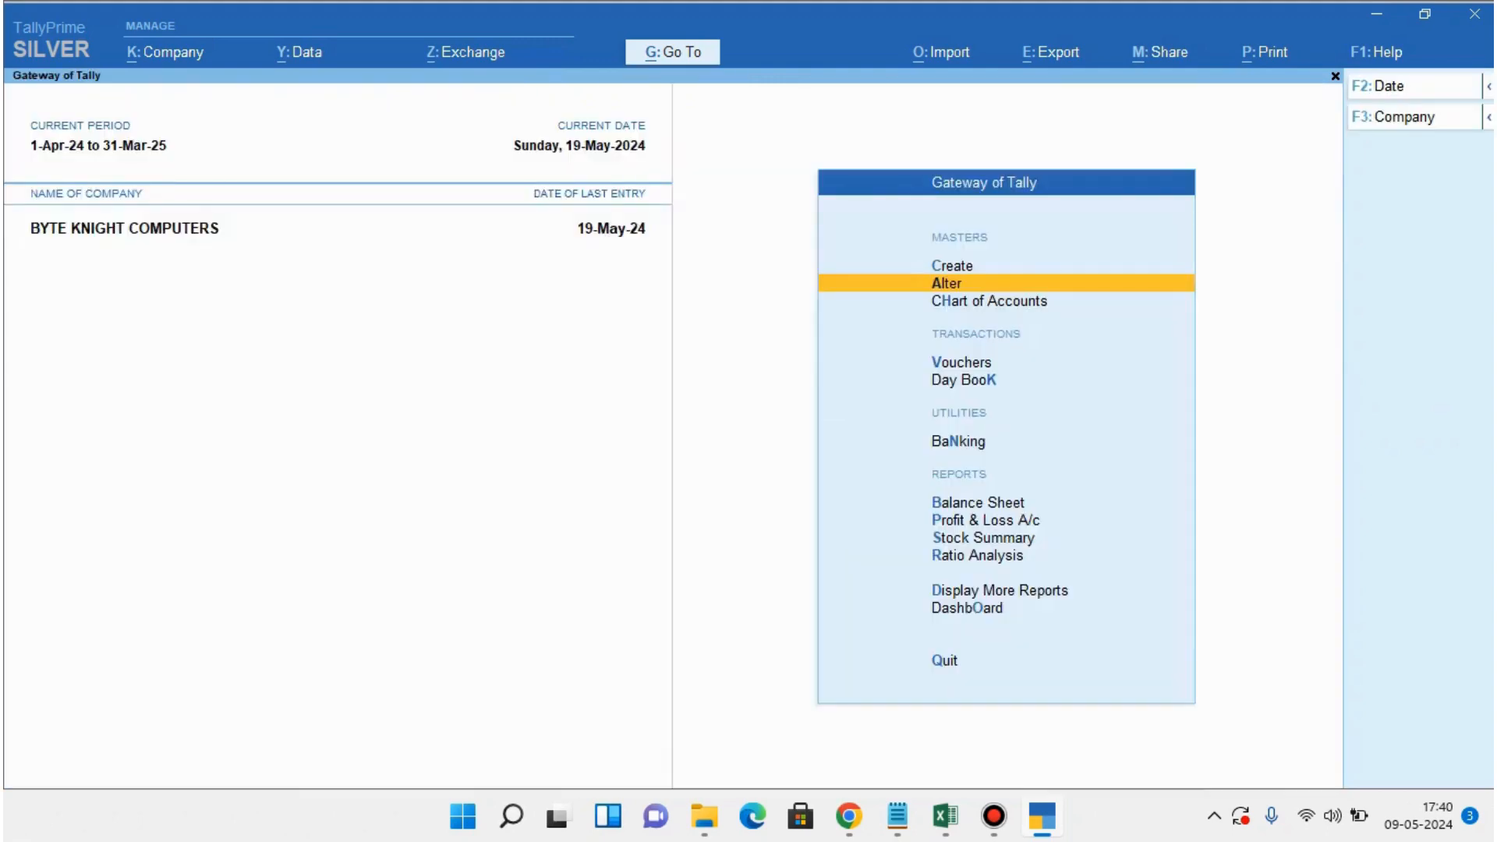
key("Down")
key("Down")
key("Down")
key("Down")
key("Down")
key("Down")
key("Down")
key("Down")
key("Down")
key("Down")
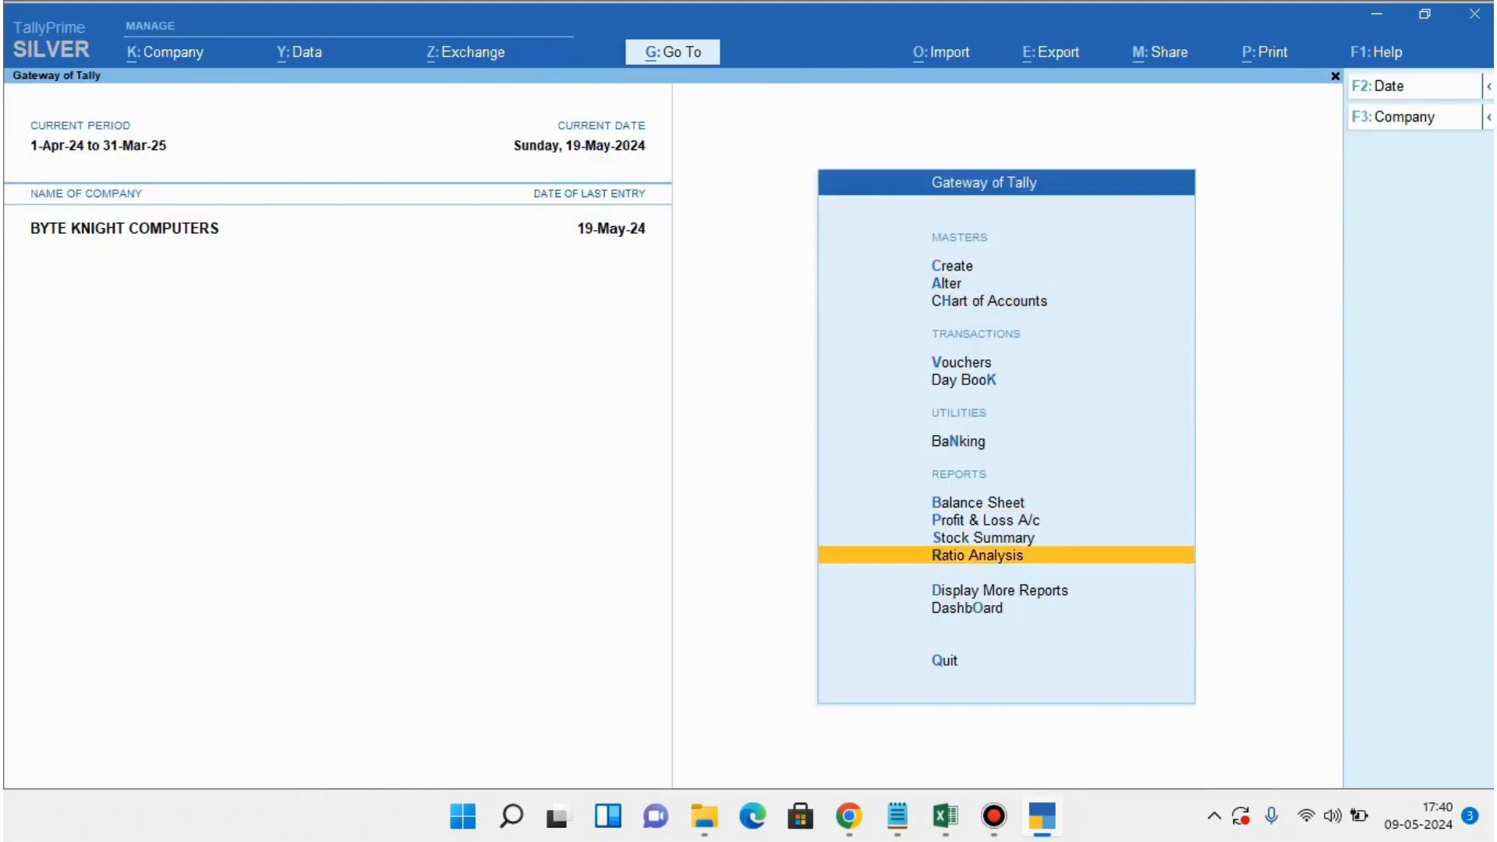
key("Up")
key("Return")
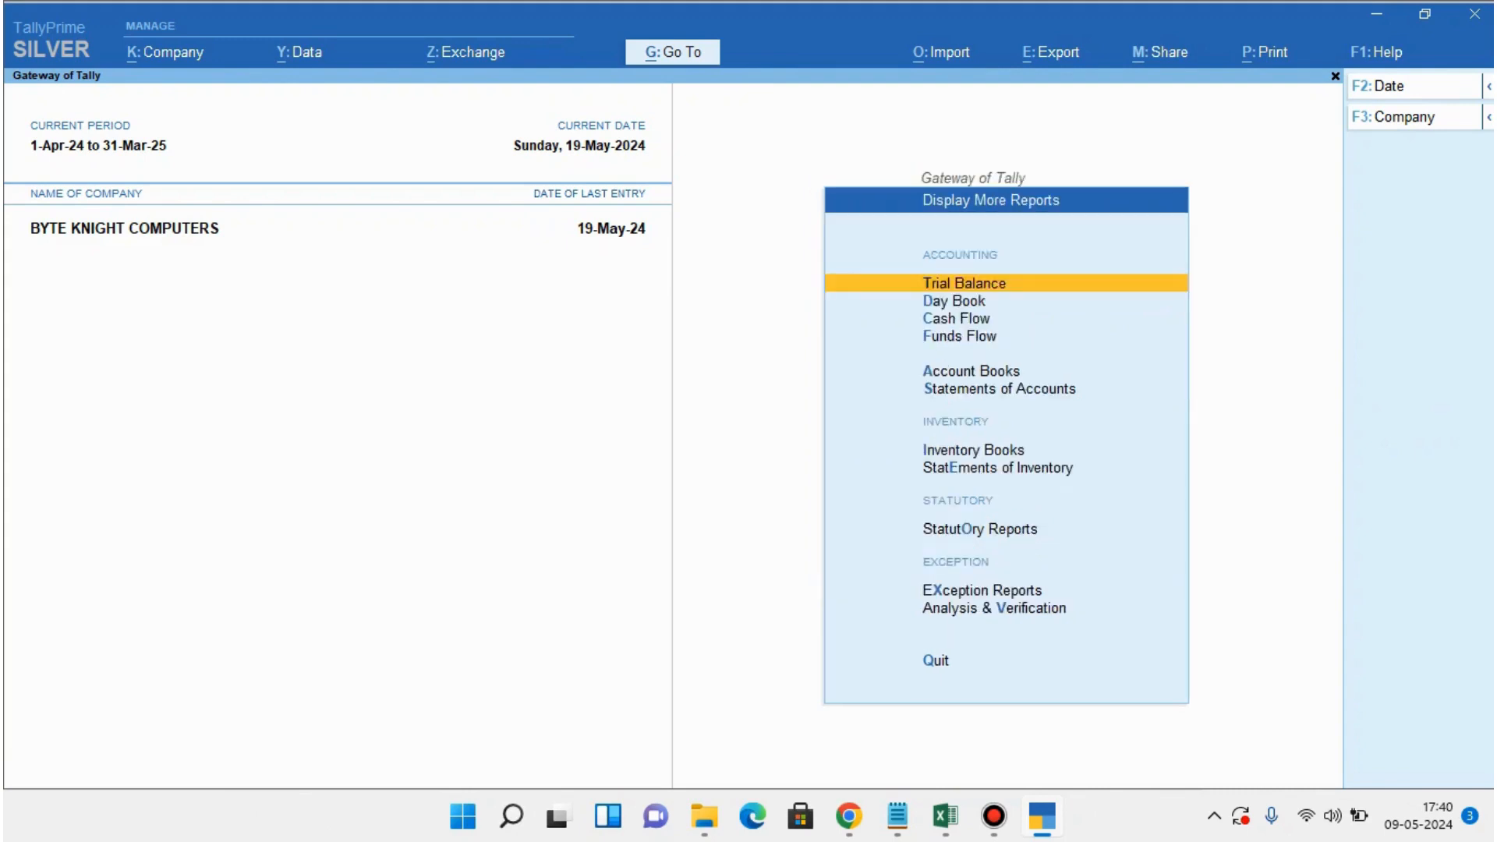
Open the MSME Reports under Statutory Reports.
key("Down")
key("Down")
key("Down")
key("Down")
key("Down")
key("Down")
key("Down")
key("Down")
key("Down")
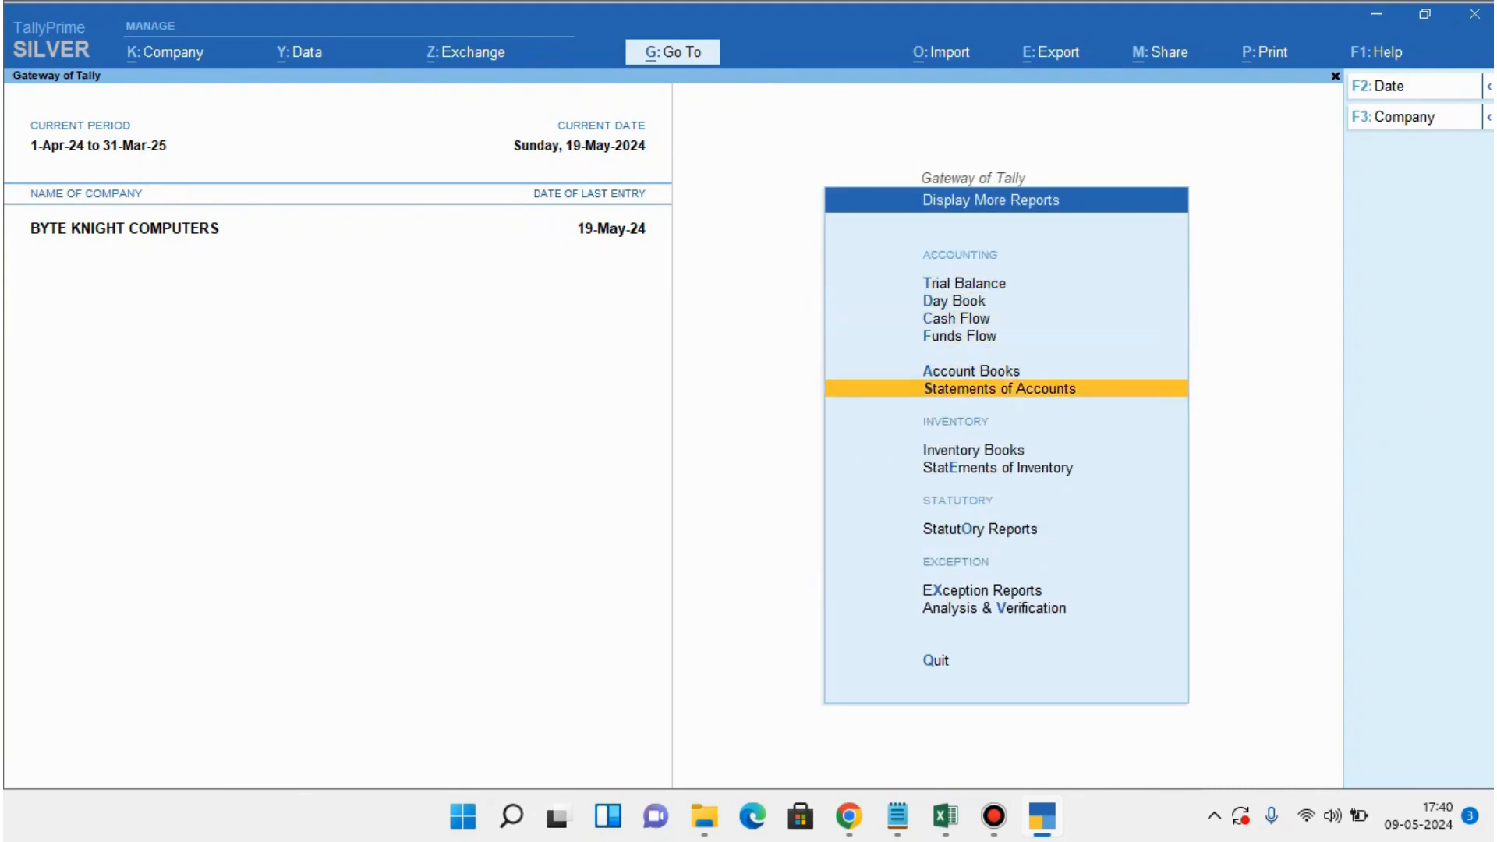
key("Up")
key("Return")
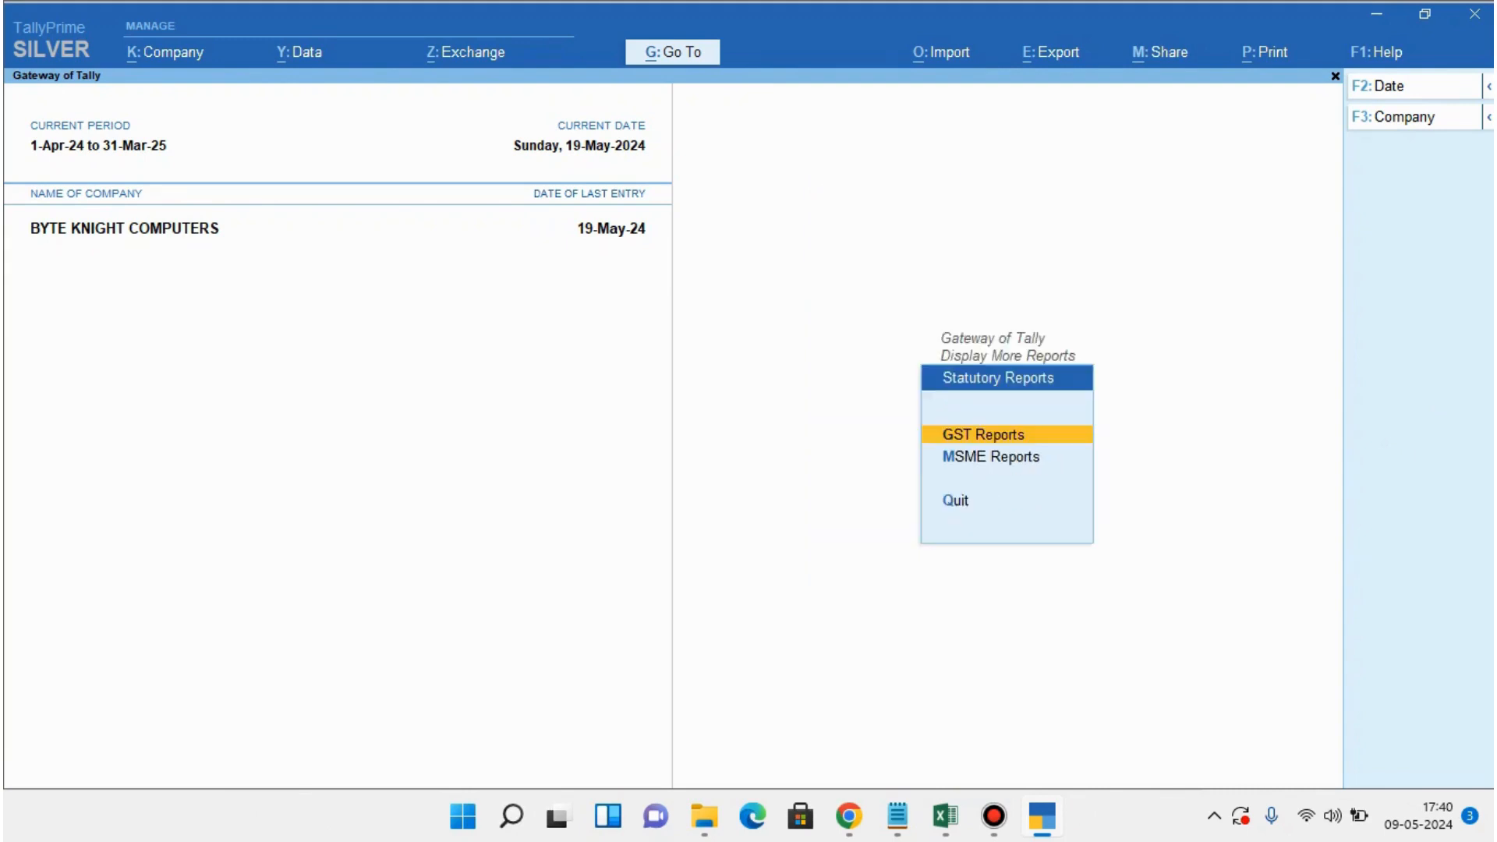
key("Down")
key("Return")
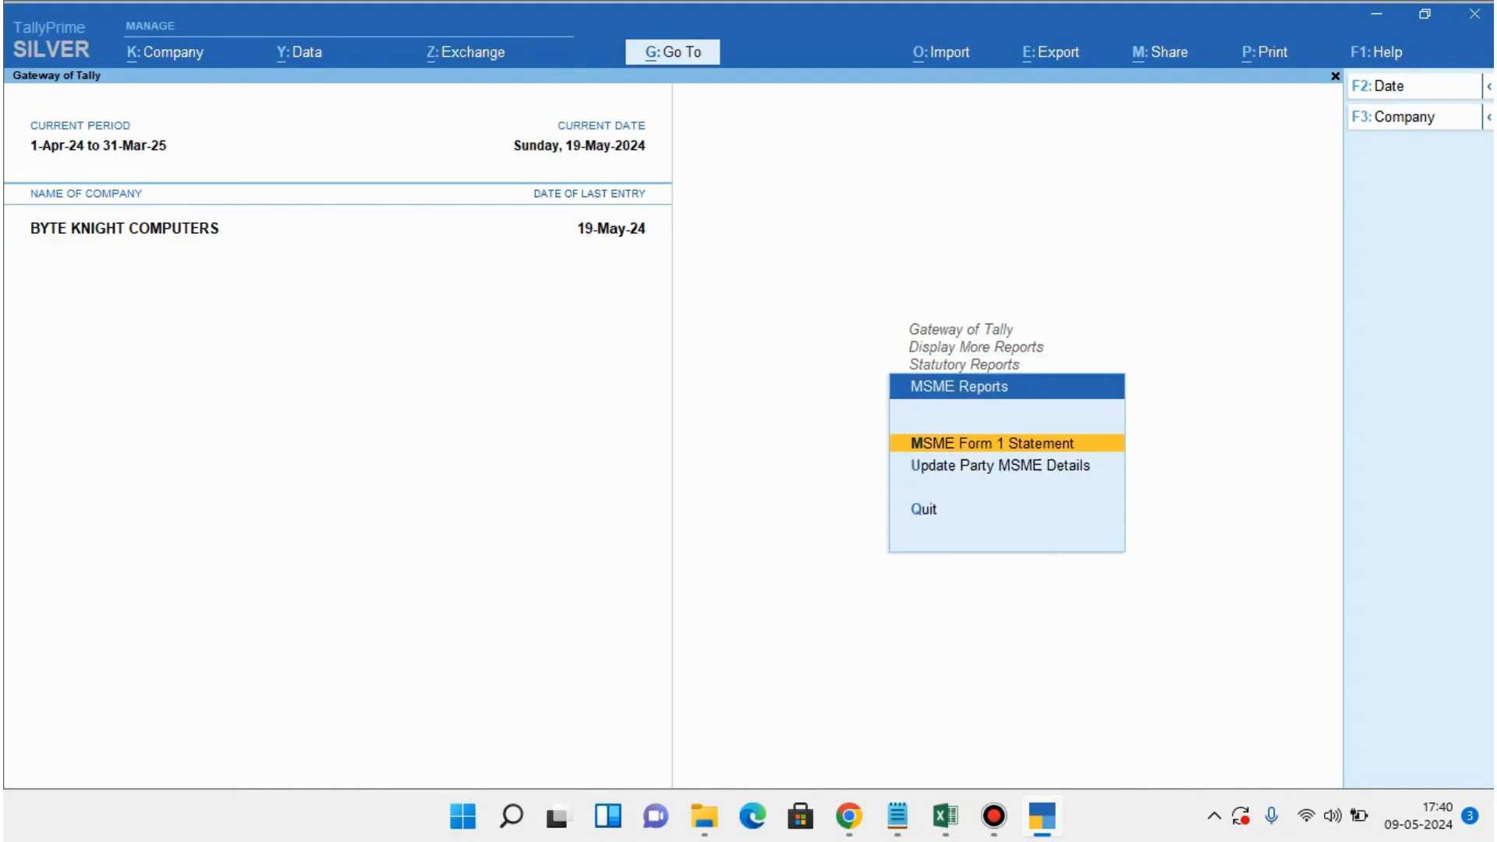
Open Update Party MSME Details for the Sundry Creditors group with All Items as the ledger.
key("Down")
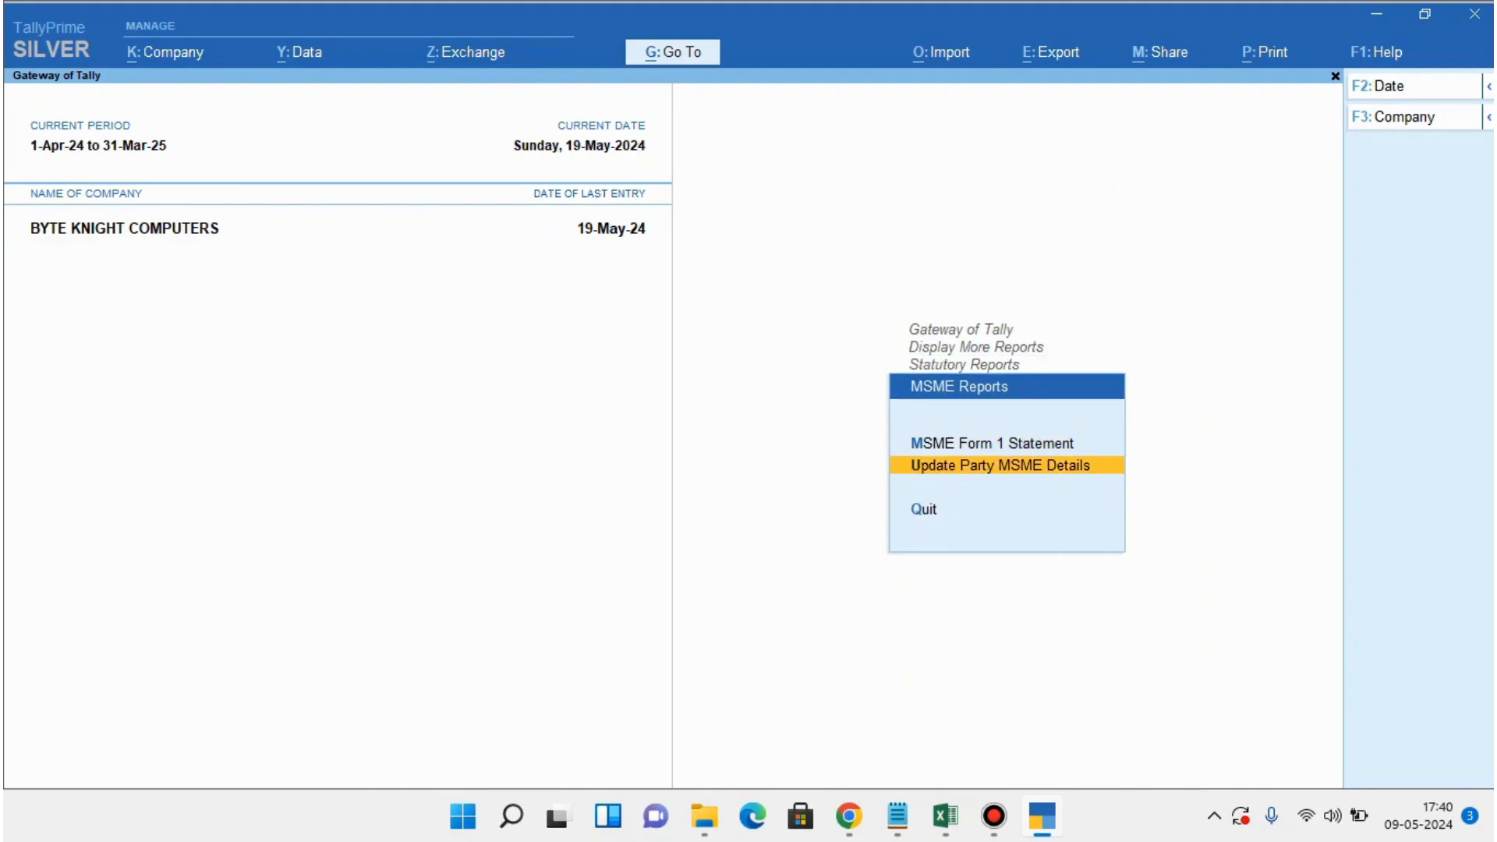
key("Return")
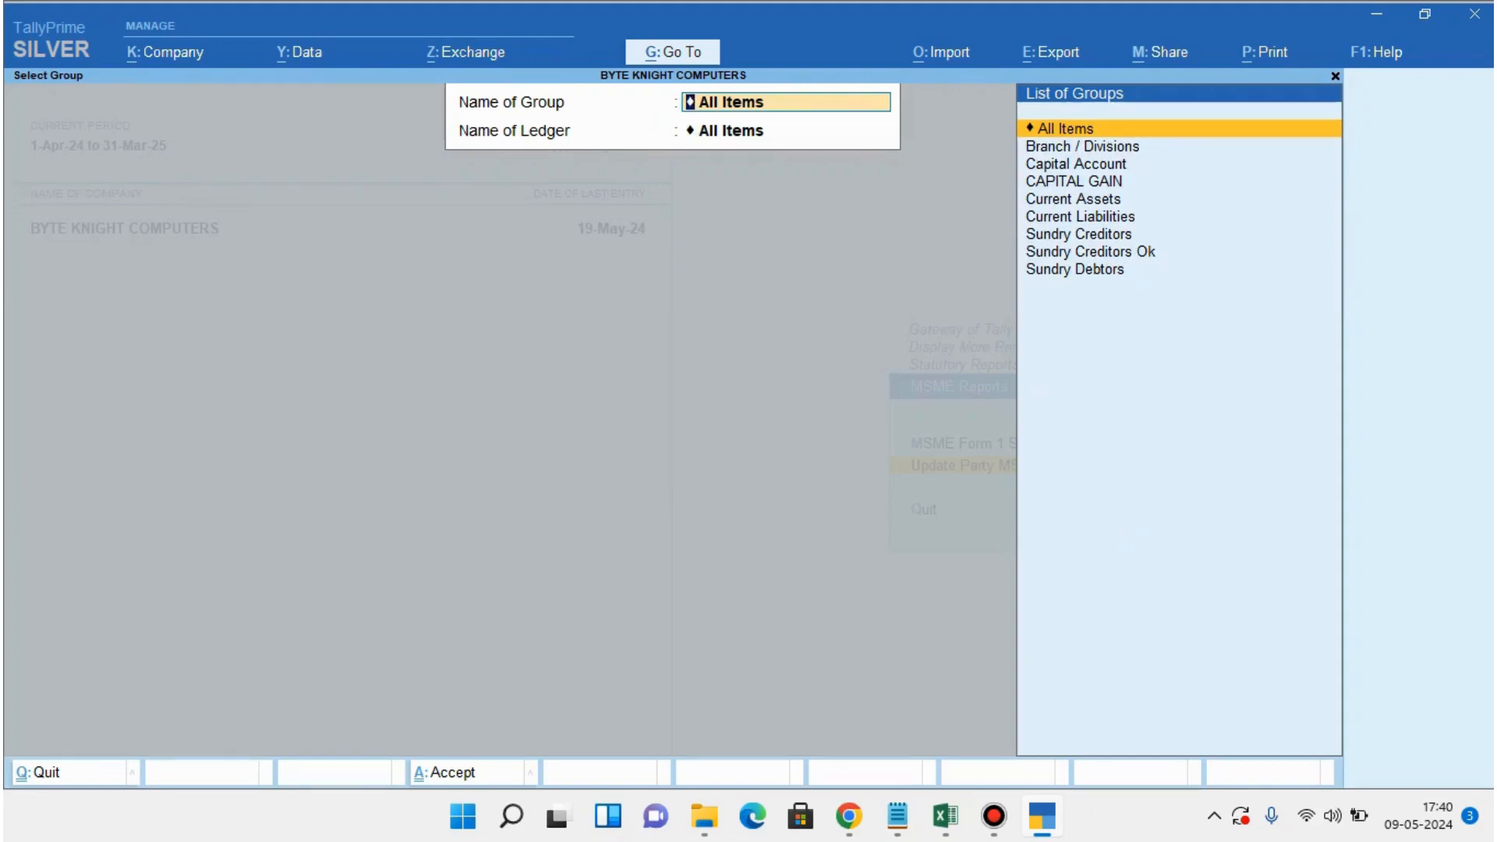
key("Down")
key("Down")
key("Down")
key("Down")
key("Down")
key("Down")
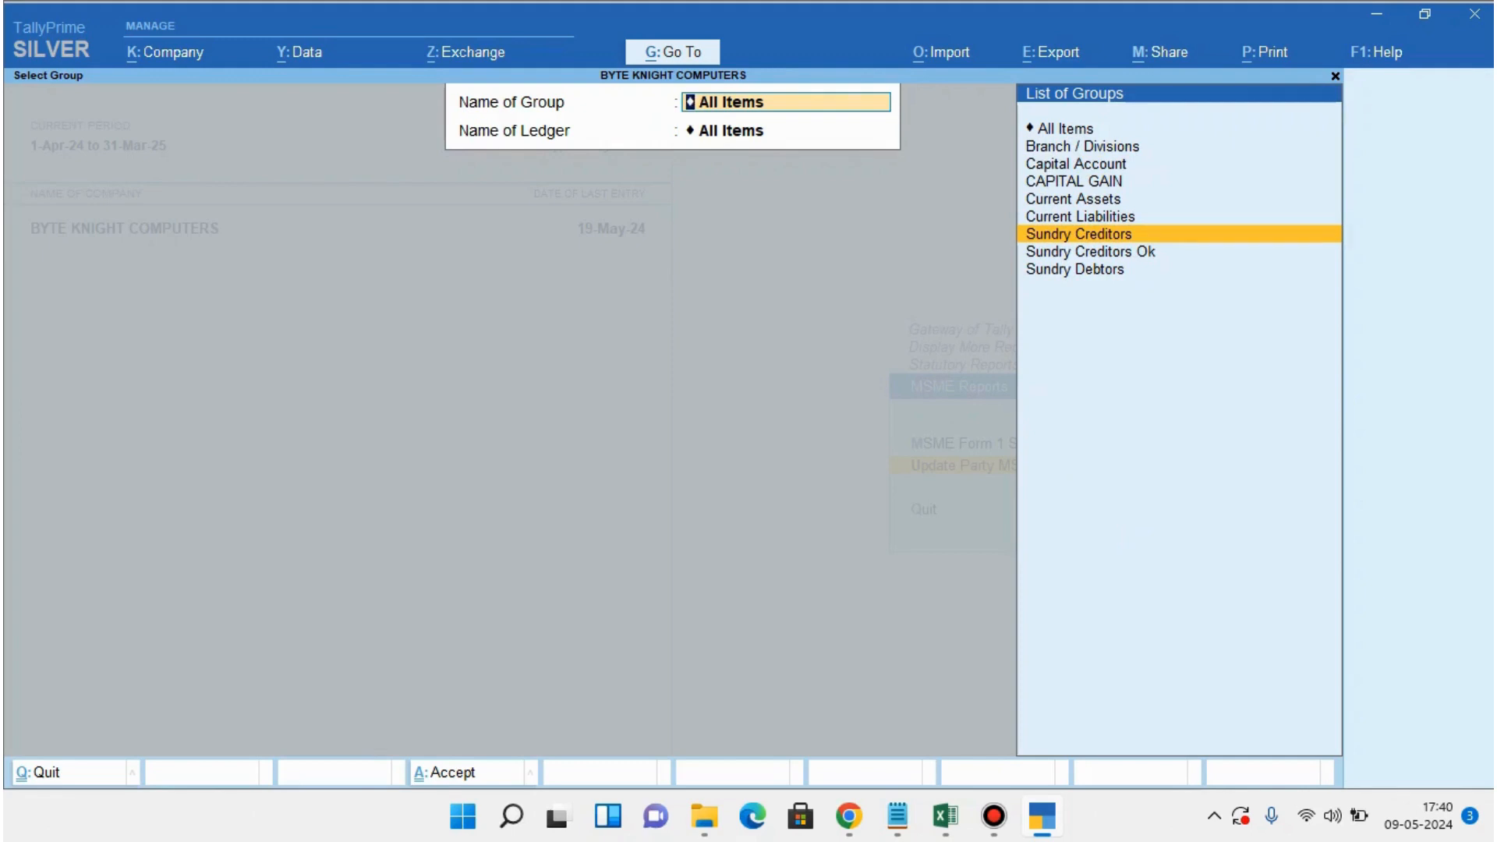
key("Down")
key("Up")
key("Return")
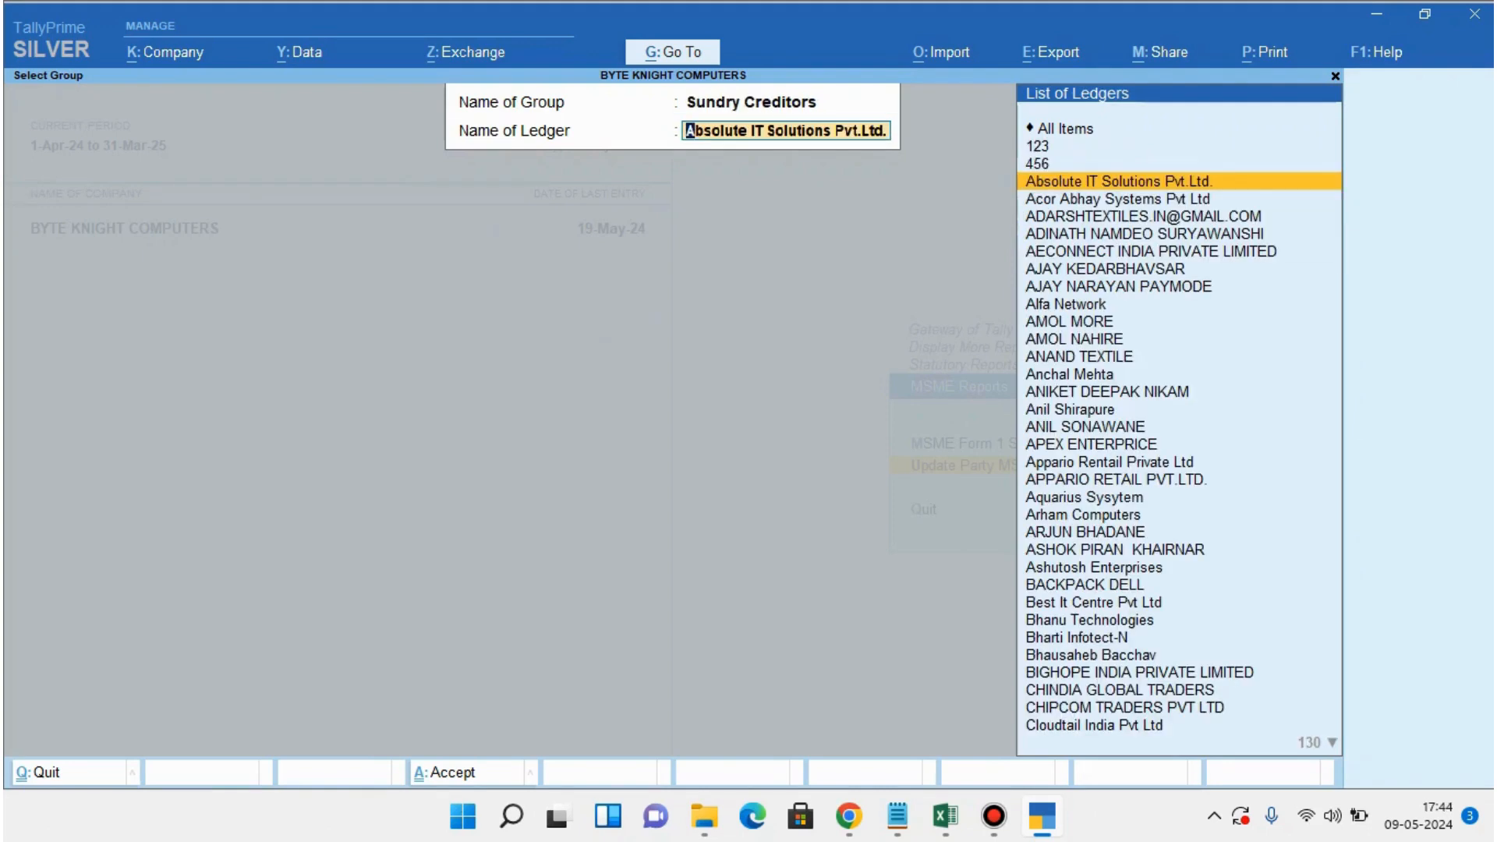
key("Up")
key("Up")
key("Up")
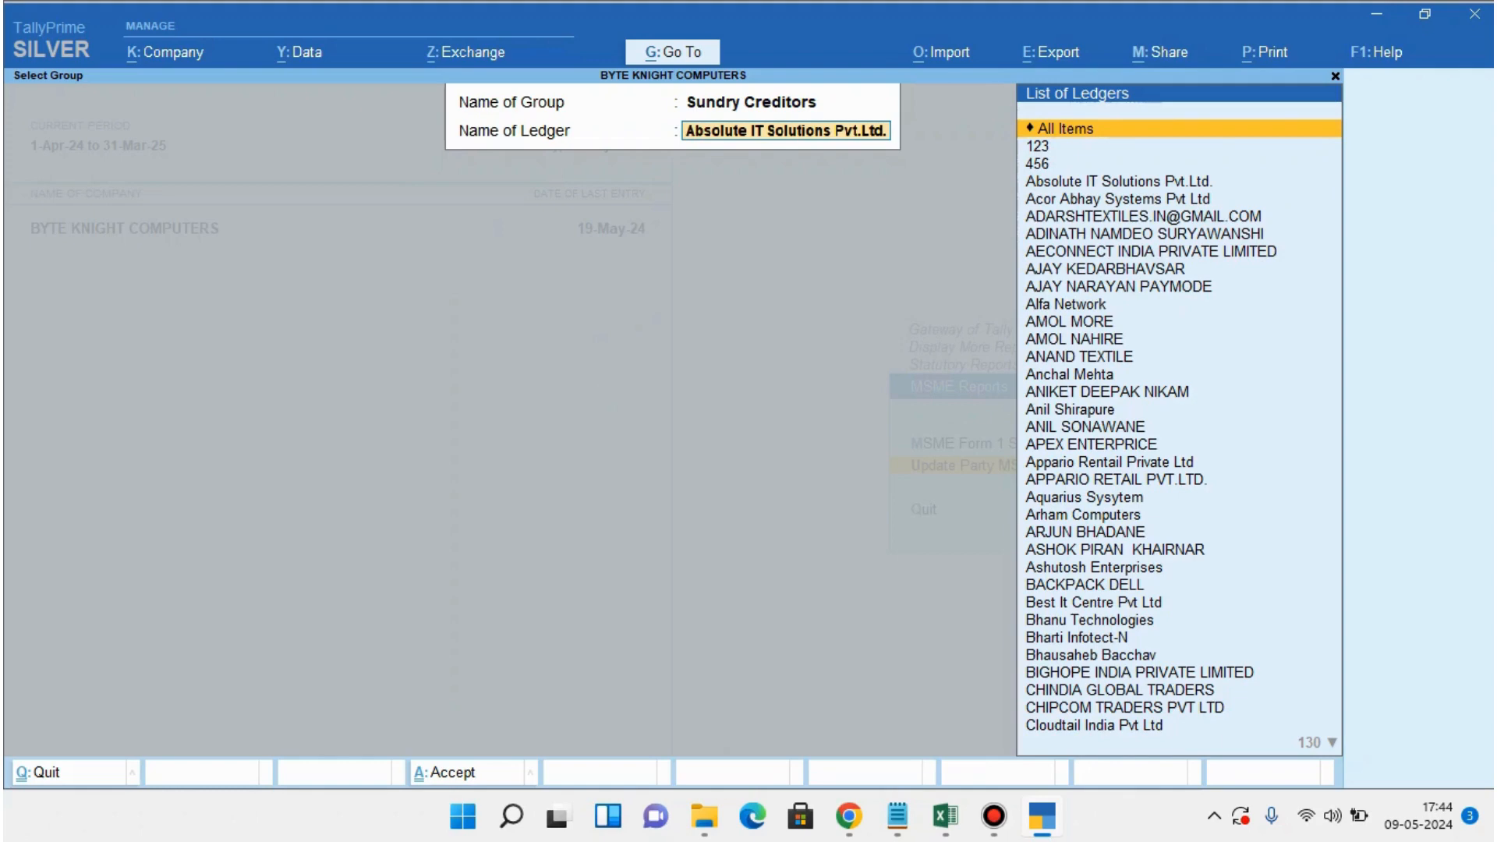
key("Return")
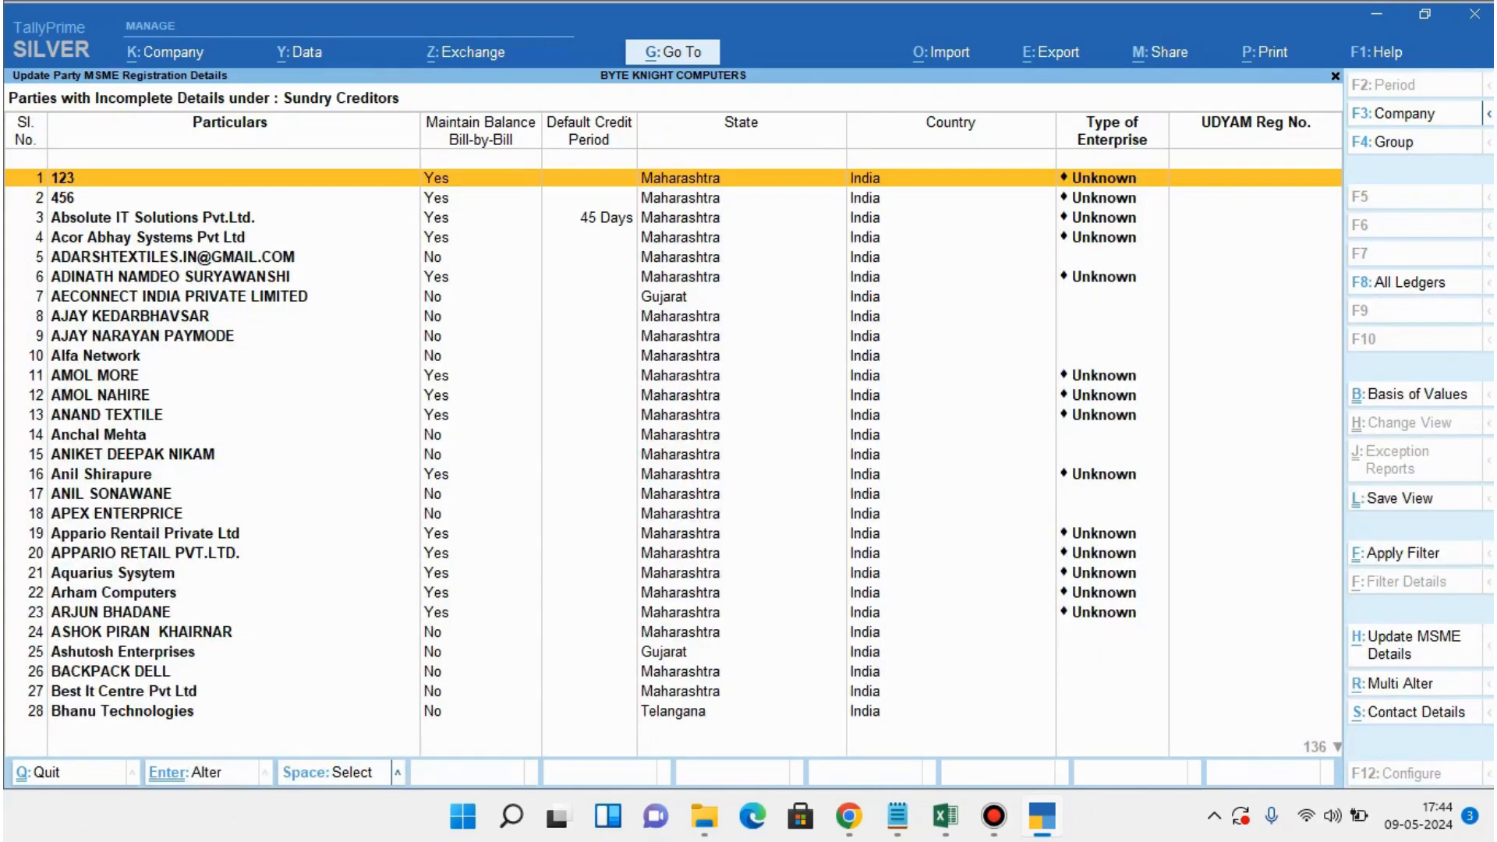
Start Multi Alter on the party list and set the enterprise type of ledger 123 to Micro.
key("Down")
key("Down")
key("Down")
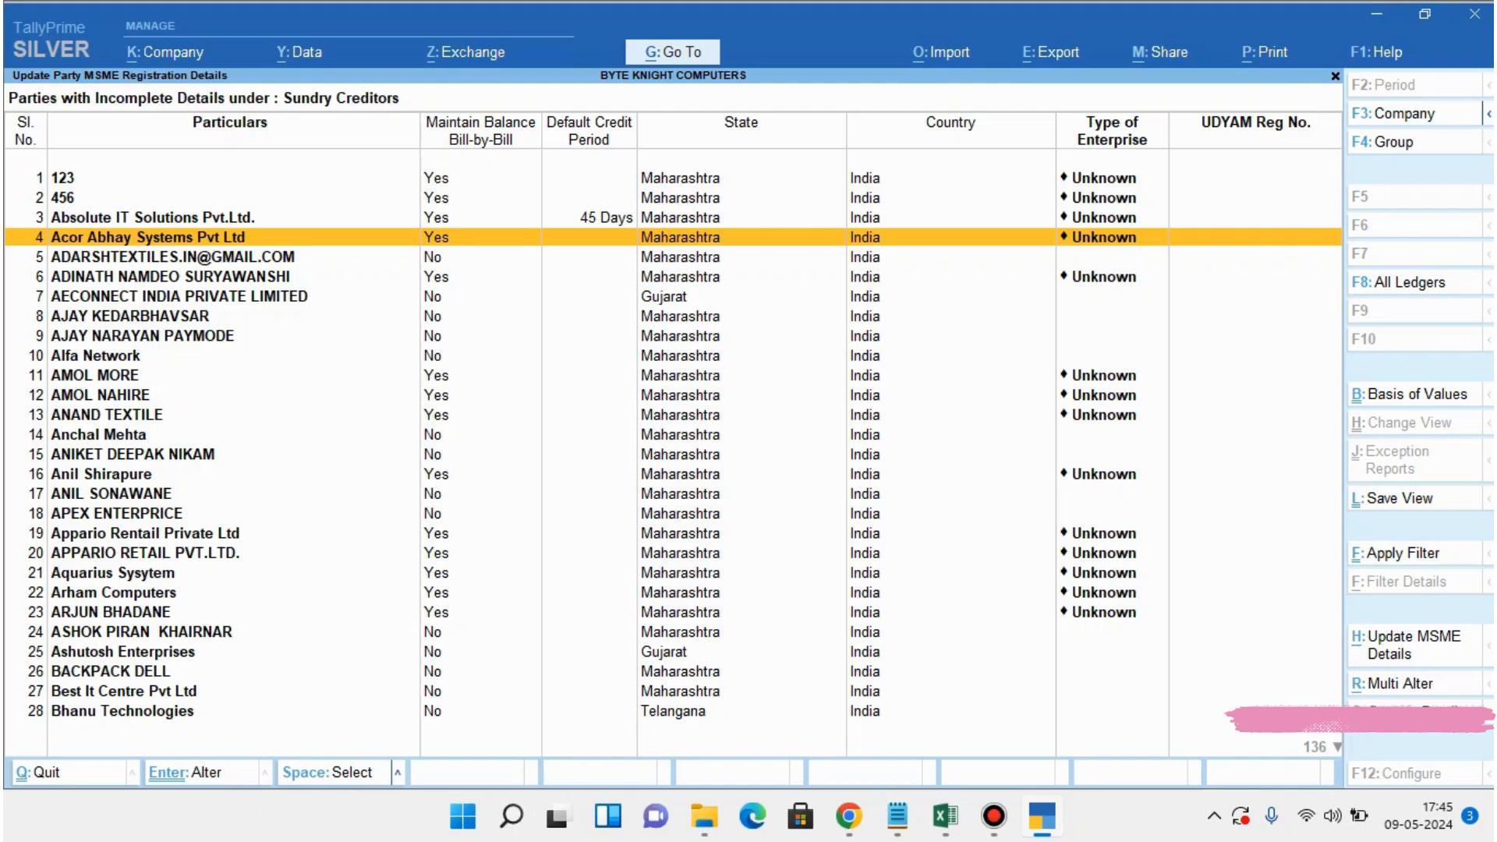
key("alt")
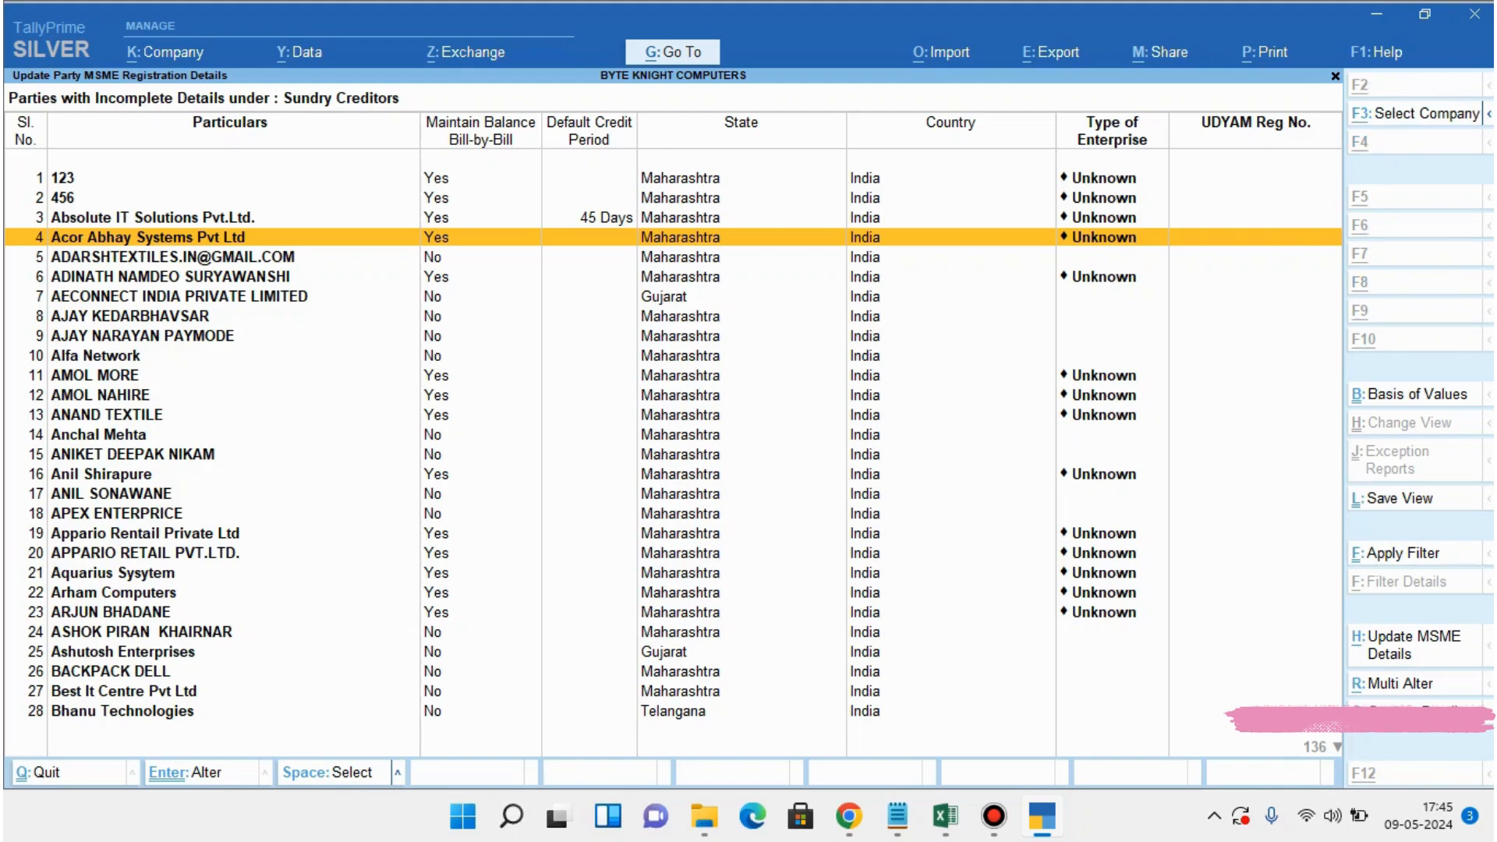
key("alt+r")
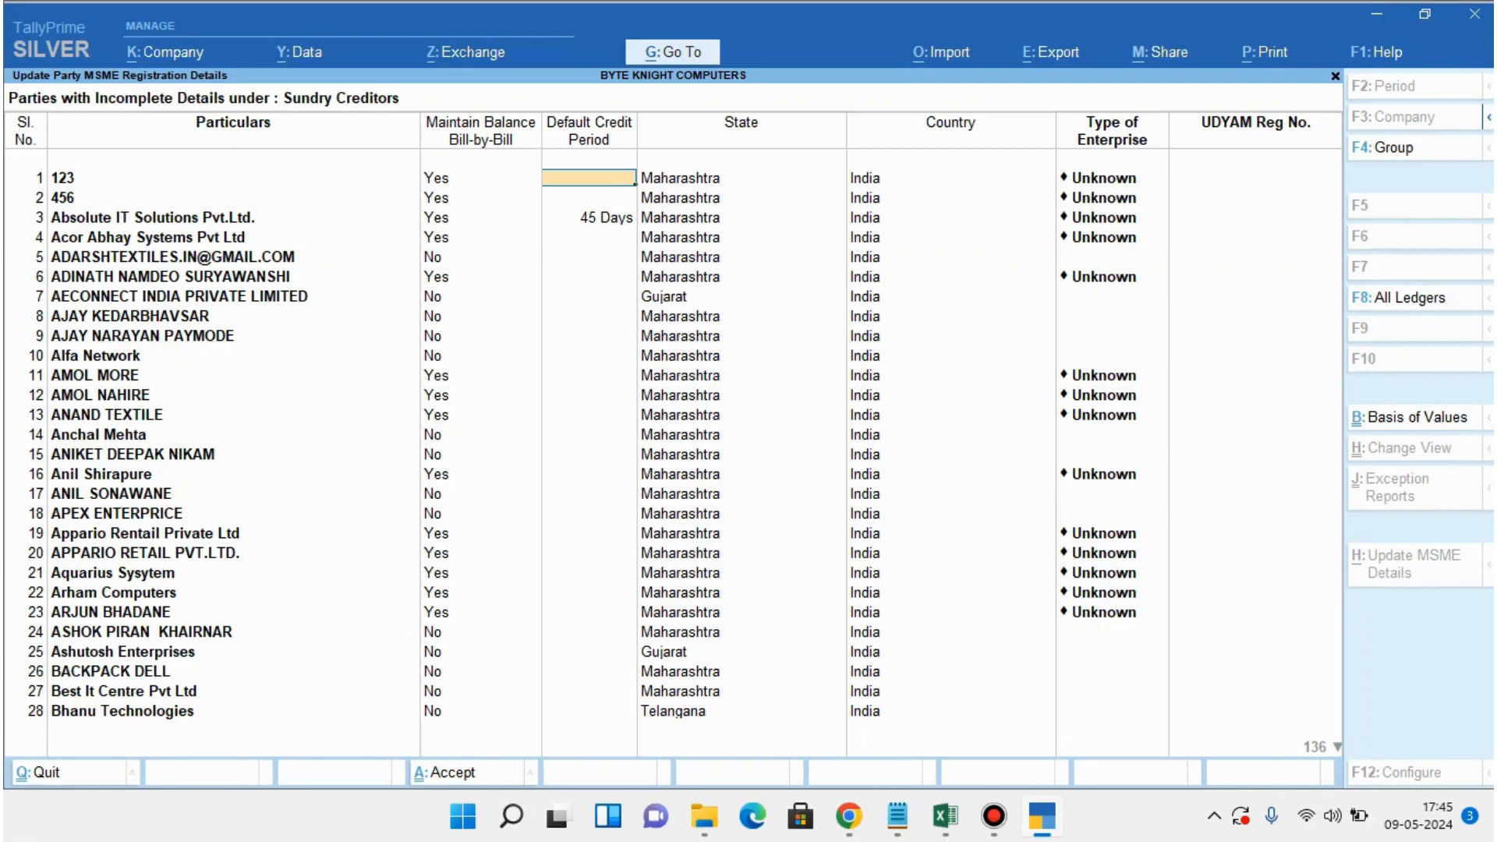
key("Return")
key("Return")
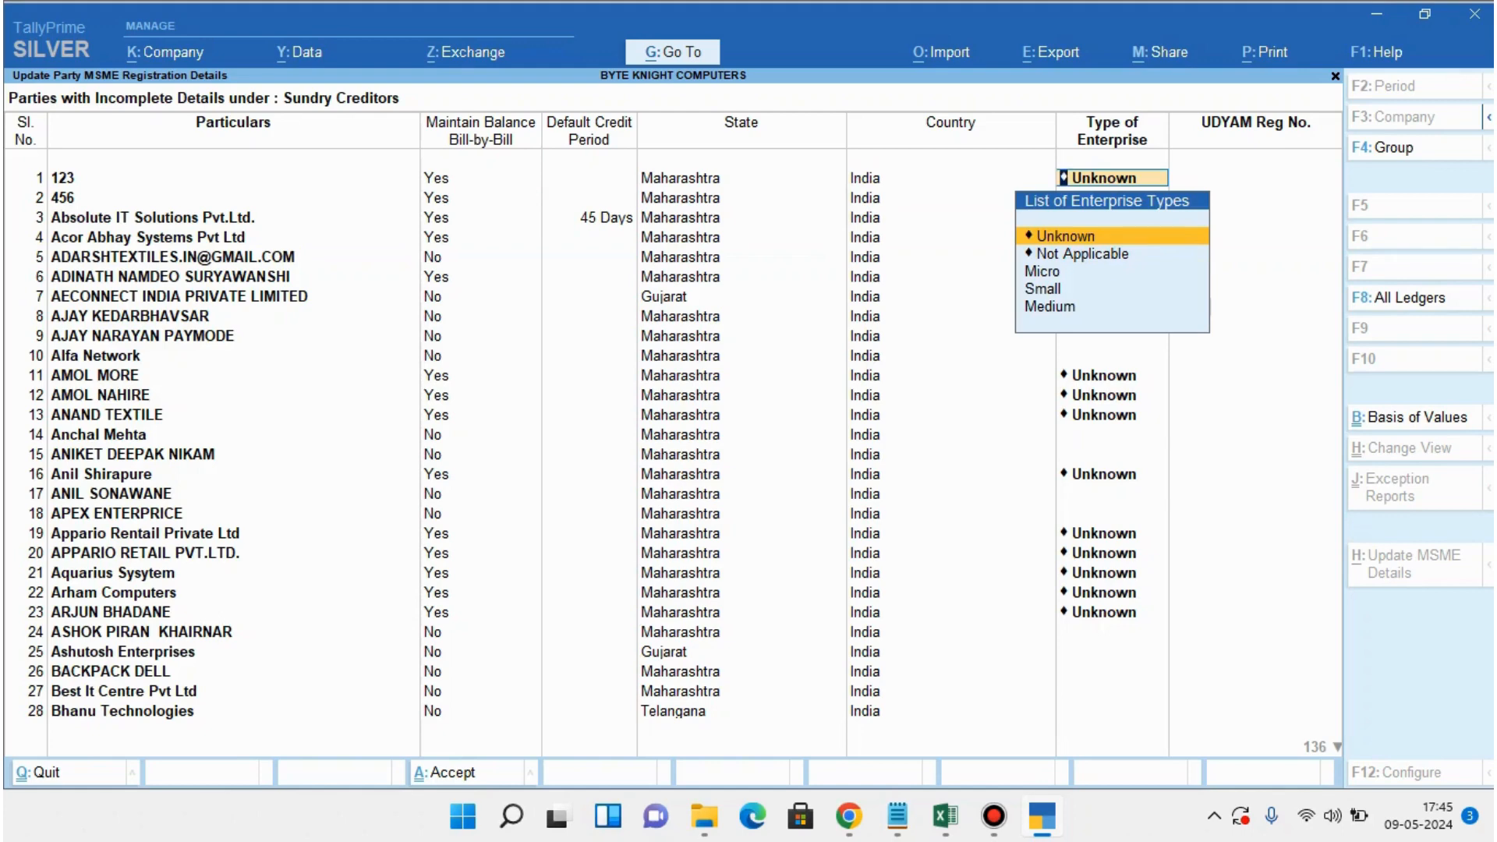
key("Down")
key("Down")
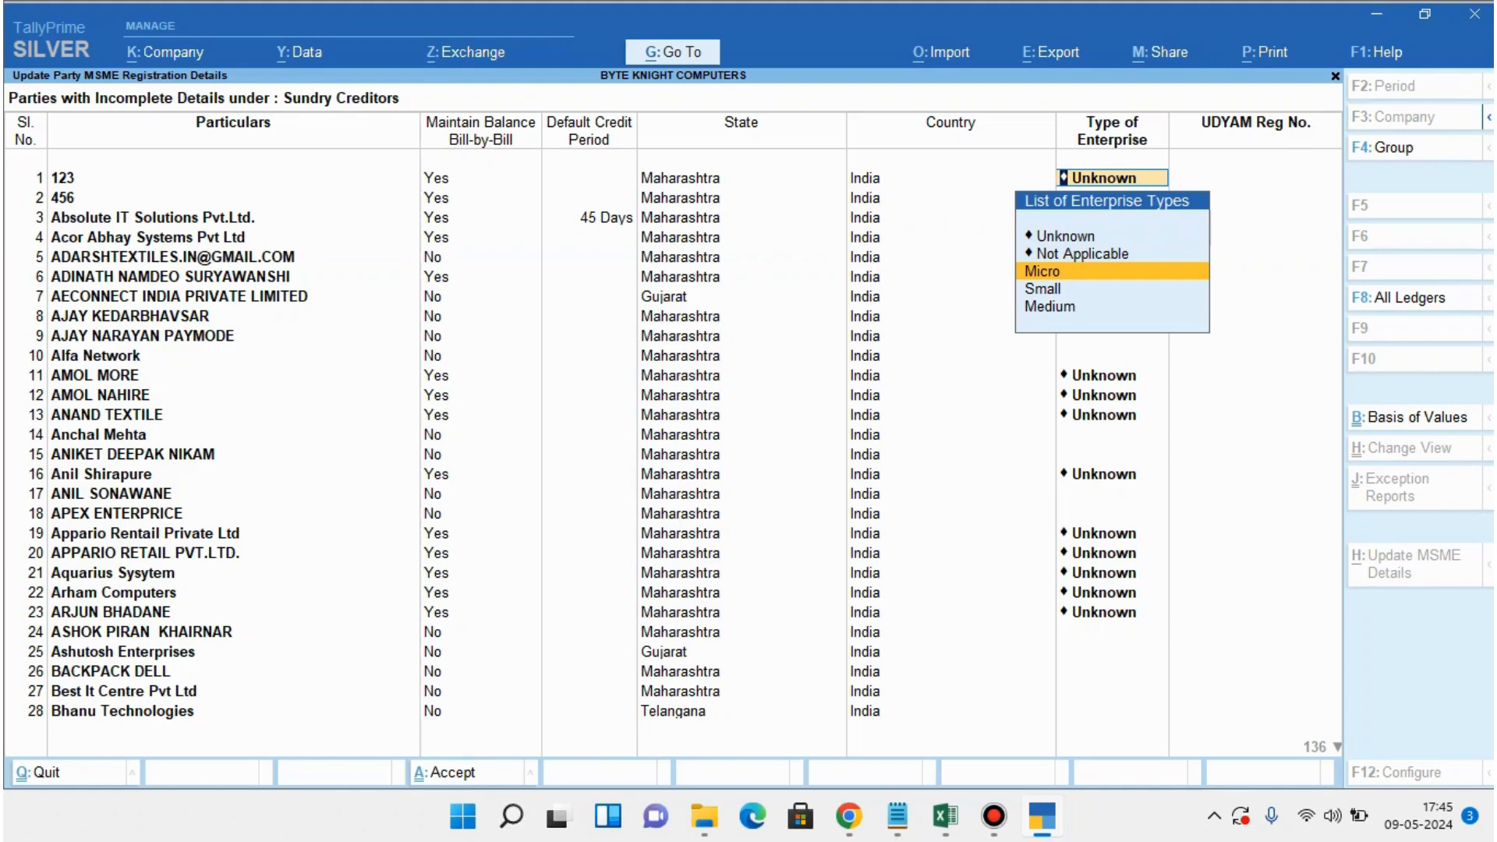
key("Return")
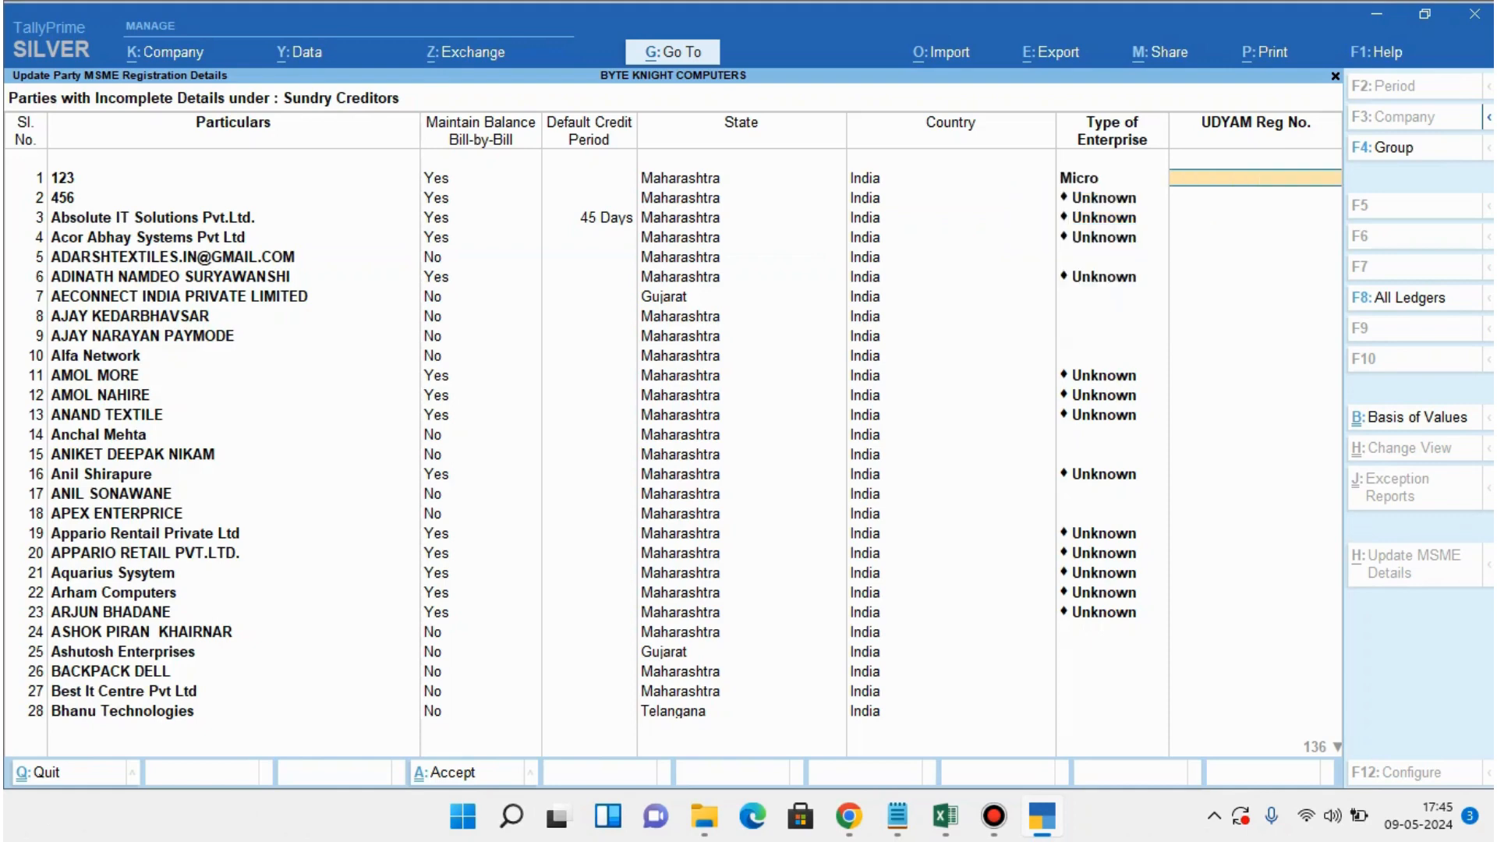
Enter the UDYAM registration number for ledger 123 with 1-Apr-24 as the effective date of the MSME registration details.
type("UDYAM-XY-07-1234569")
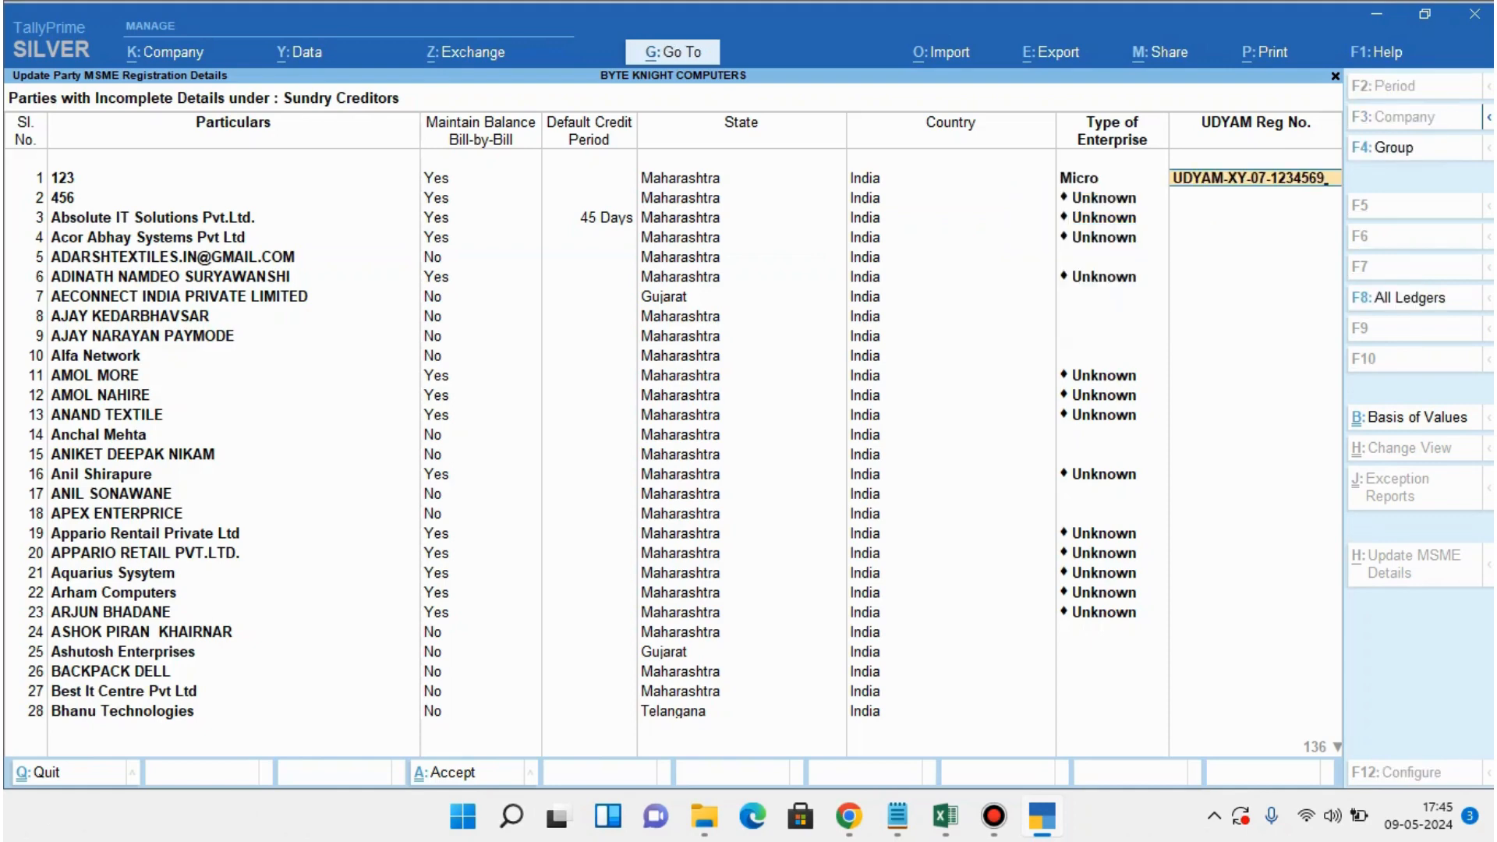
key("Return")
type("1.4")
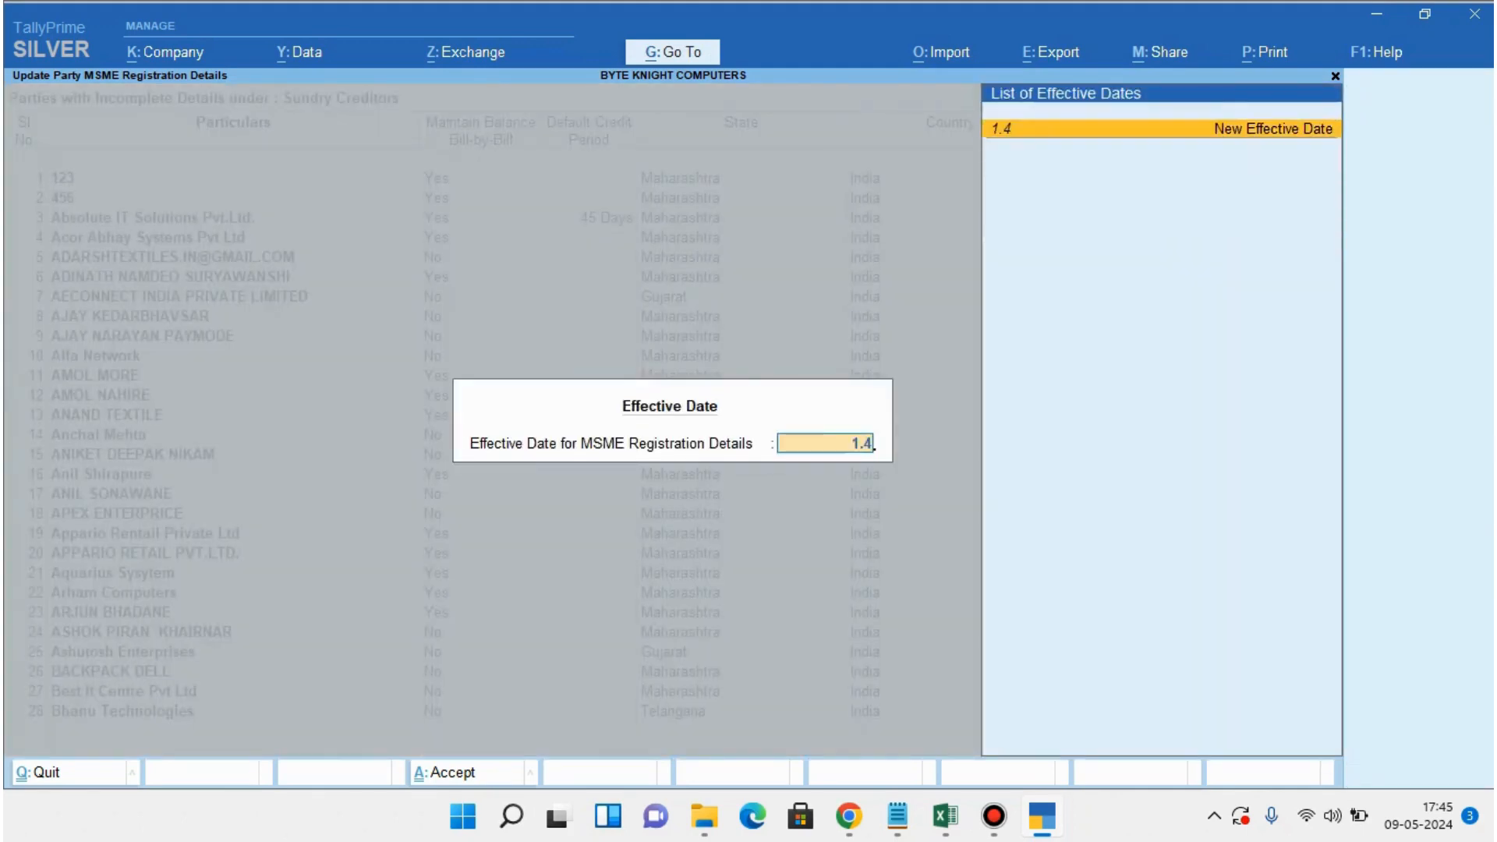
type(".23")
key("Return")
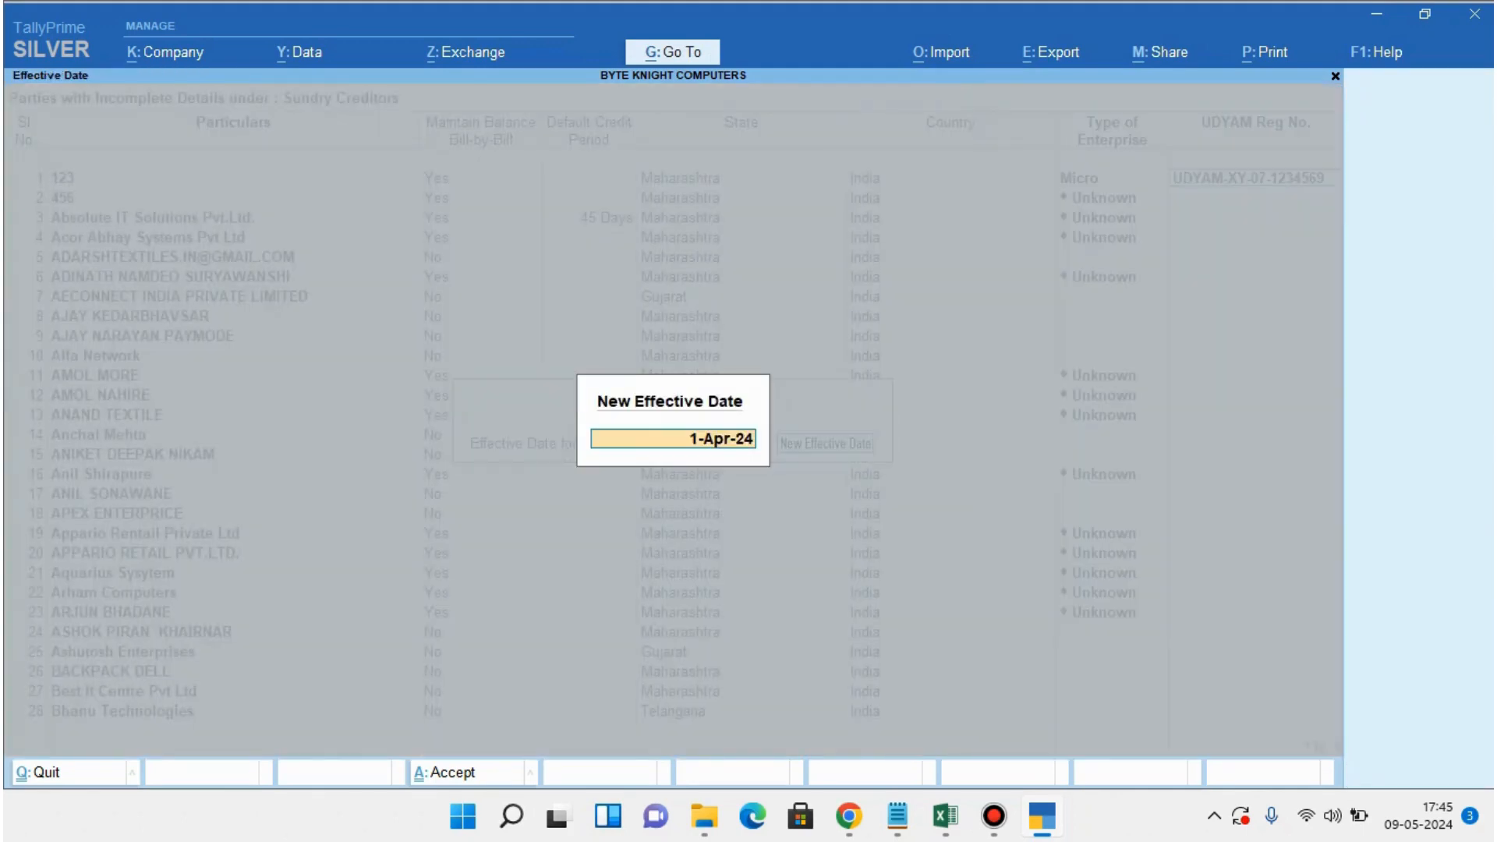
key("Return")
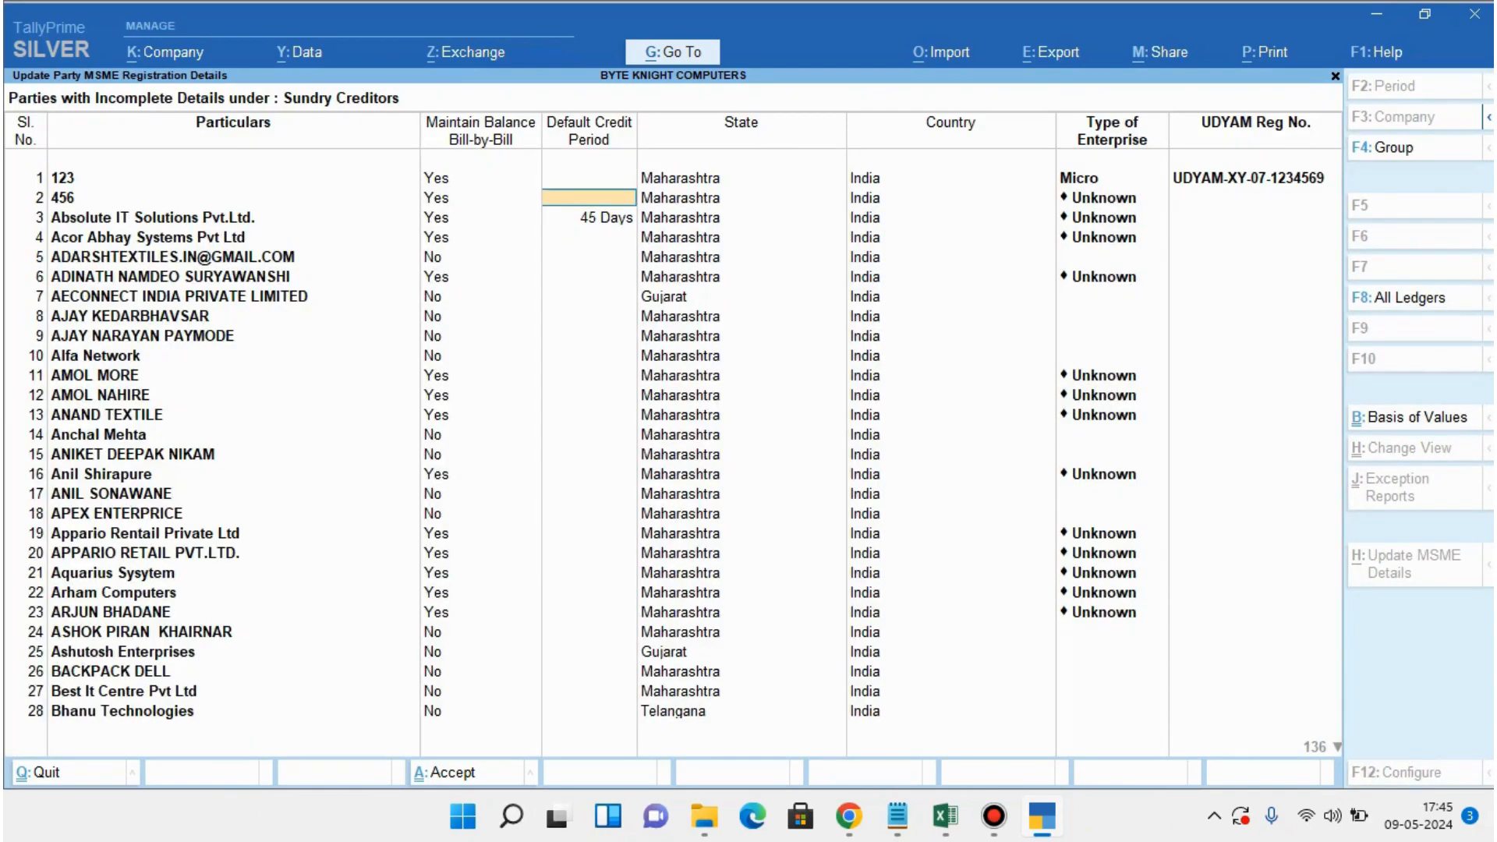
Set ledger 456's default credit period to 45 days and its enterprise type to Small.
key("Return")
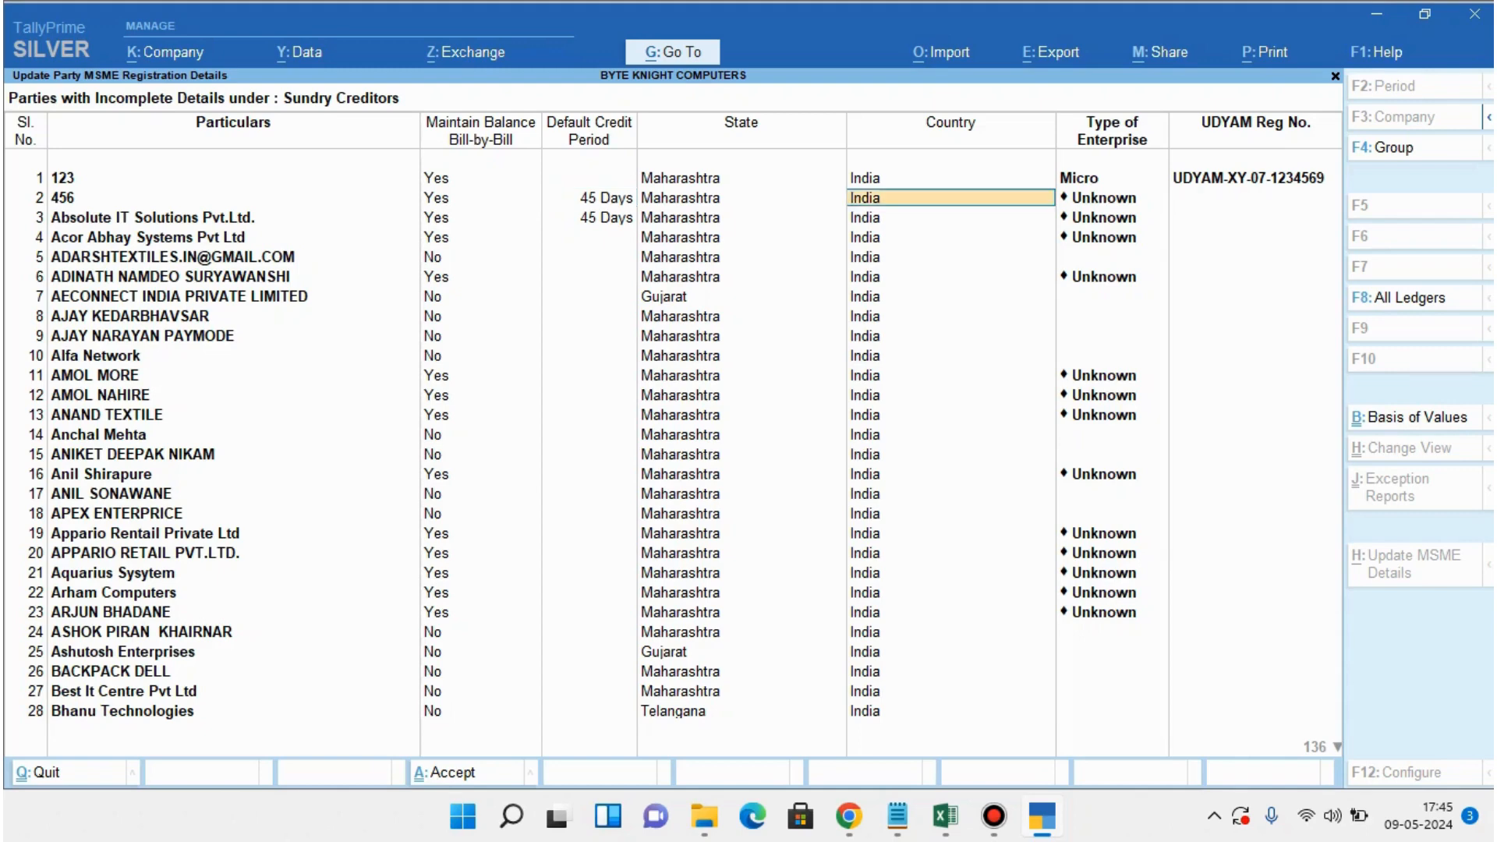
key("Return")
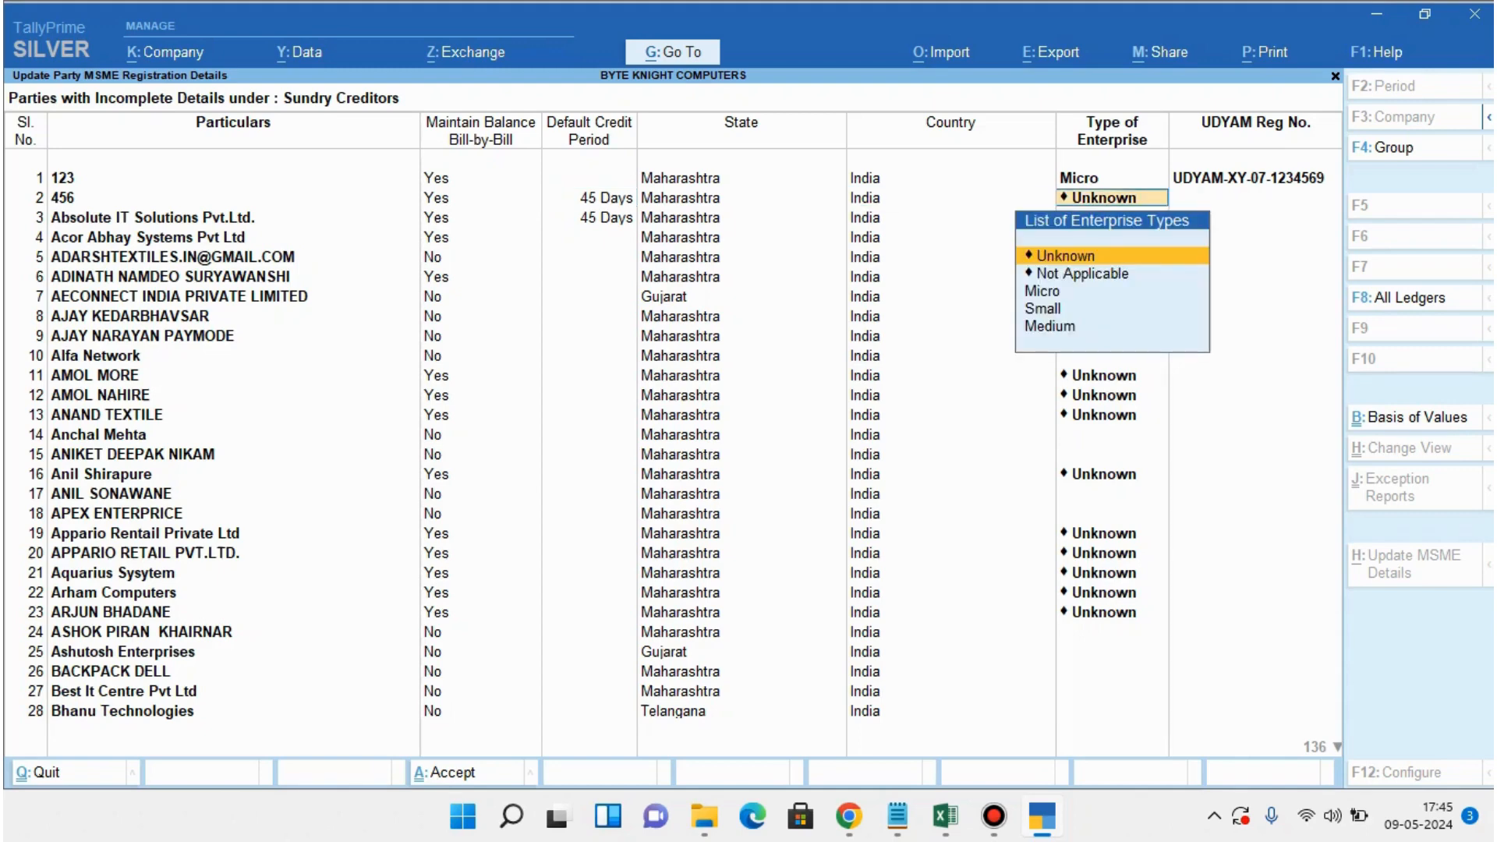
key("Down")
key("Down")
key("Down")
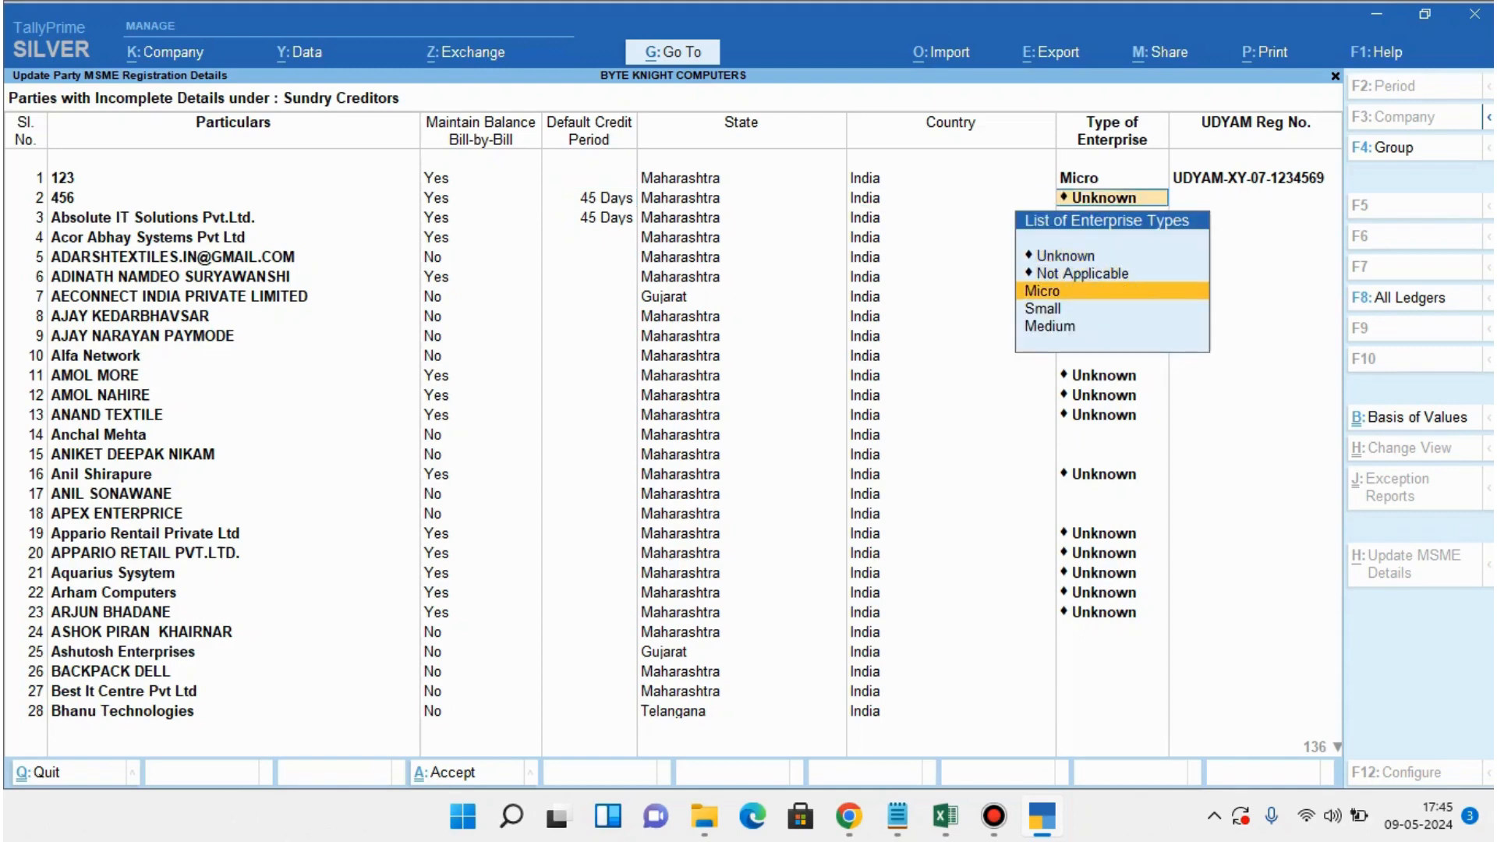
key("Return")
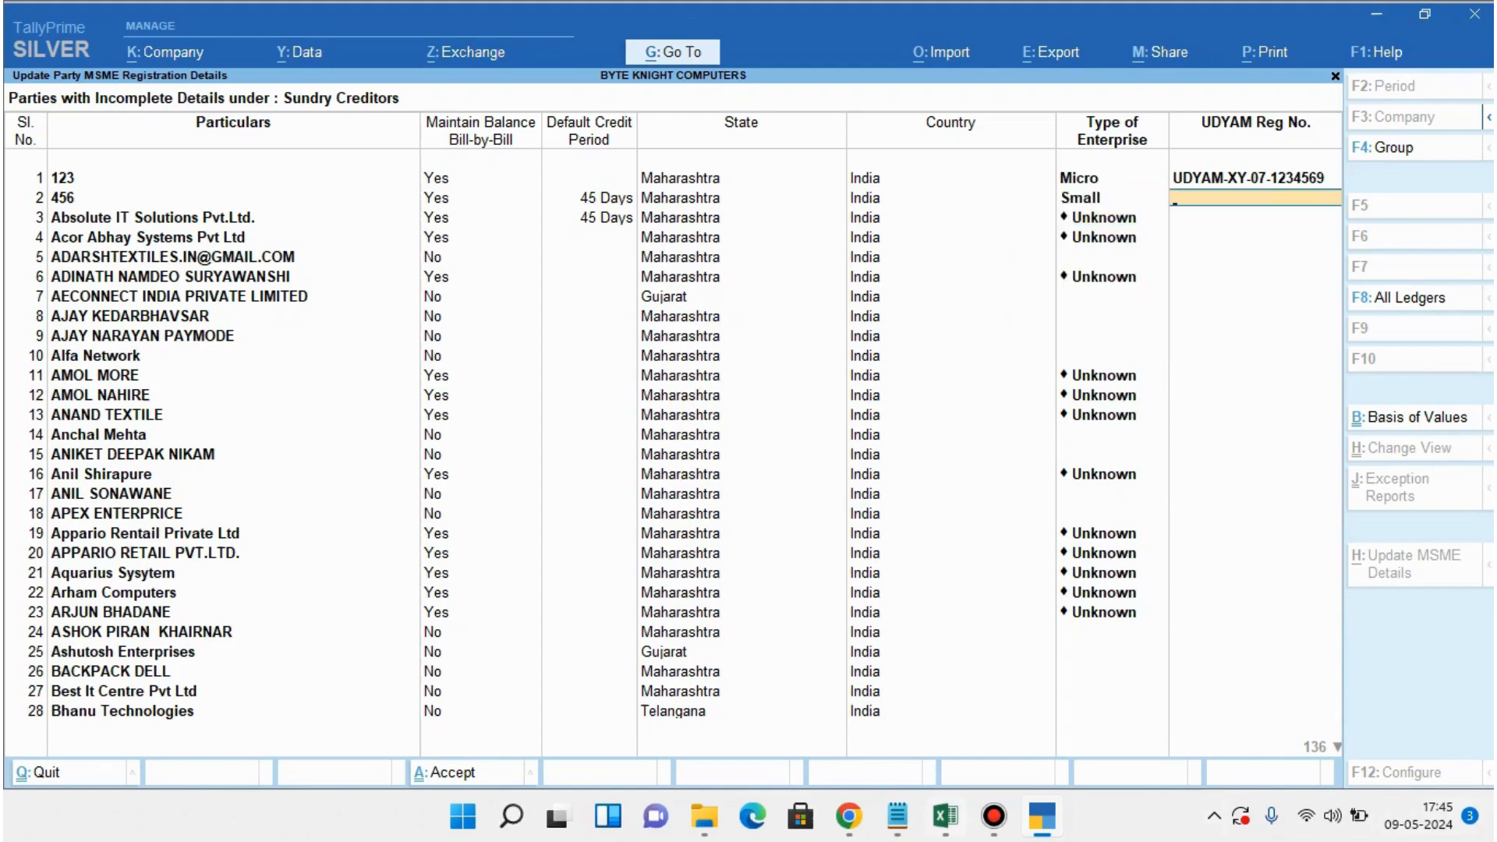
Switch to Notepad and copy the second UDYAM registration number in the list.
left_click(897, 816)
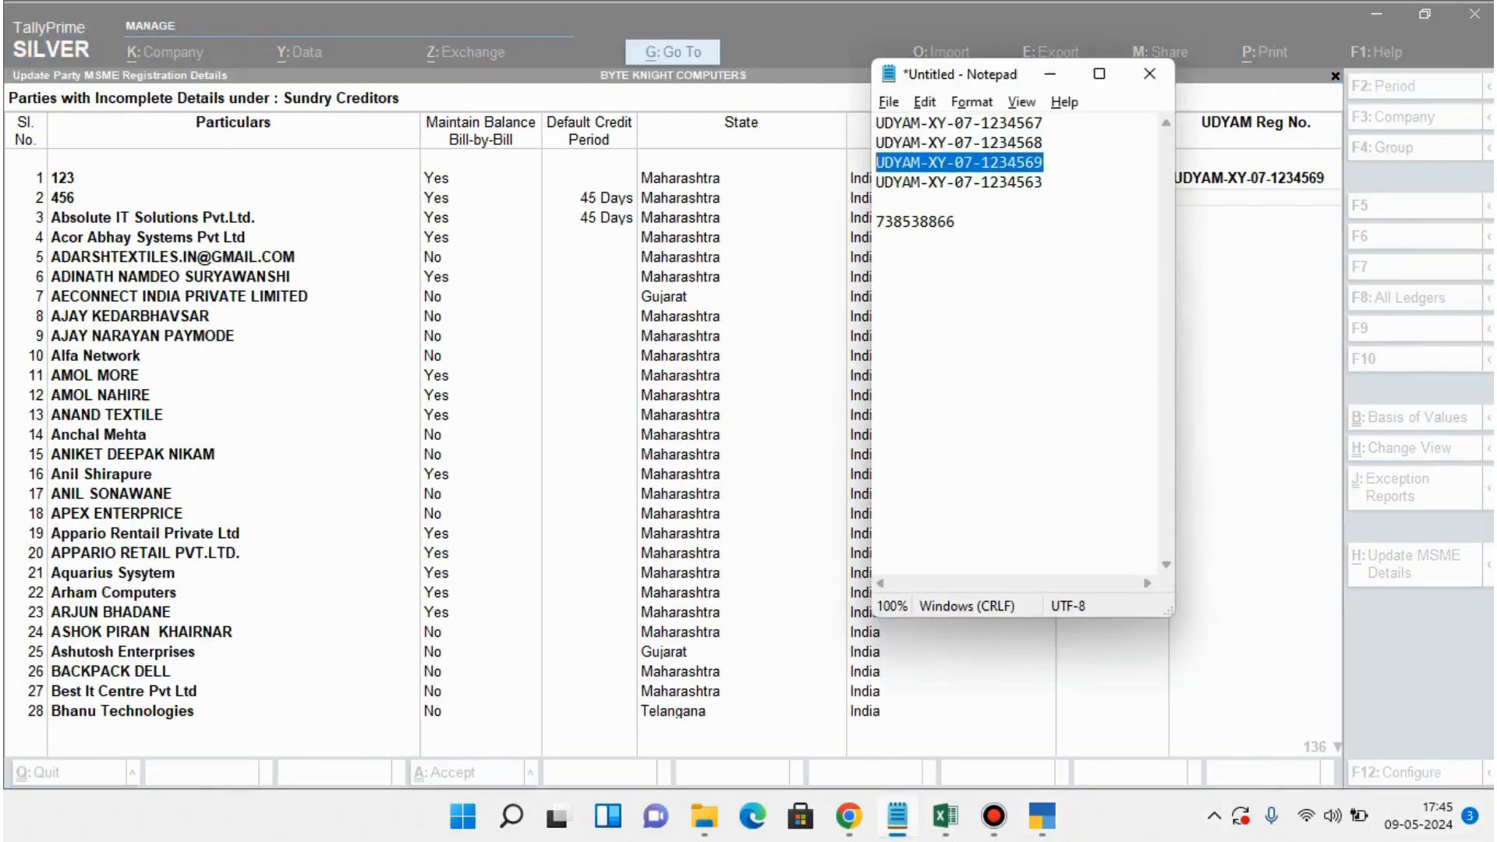
left_click(941, 143)
double_click(941, 143)
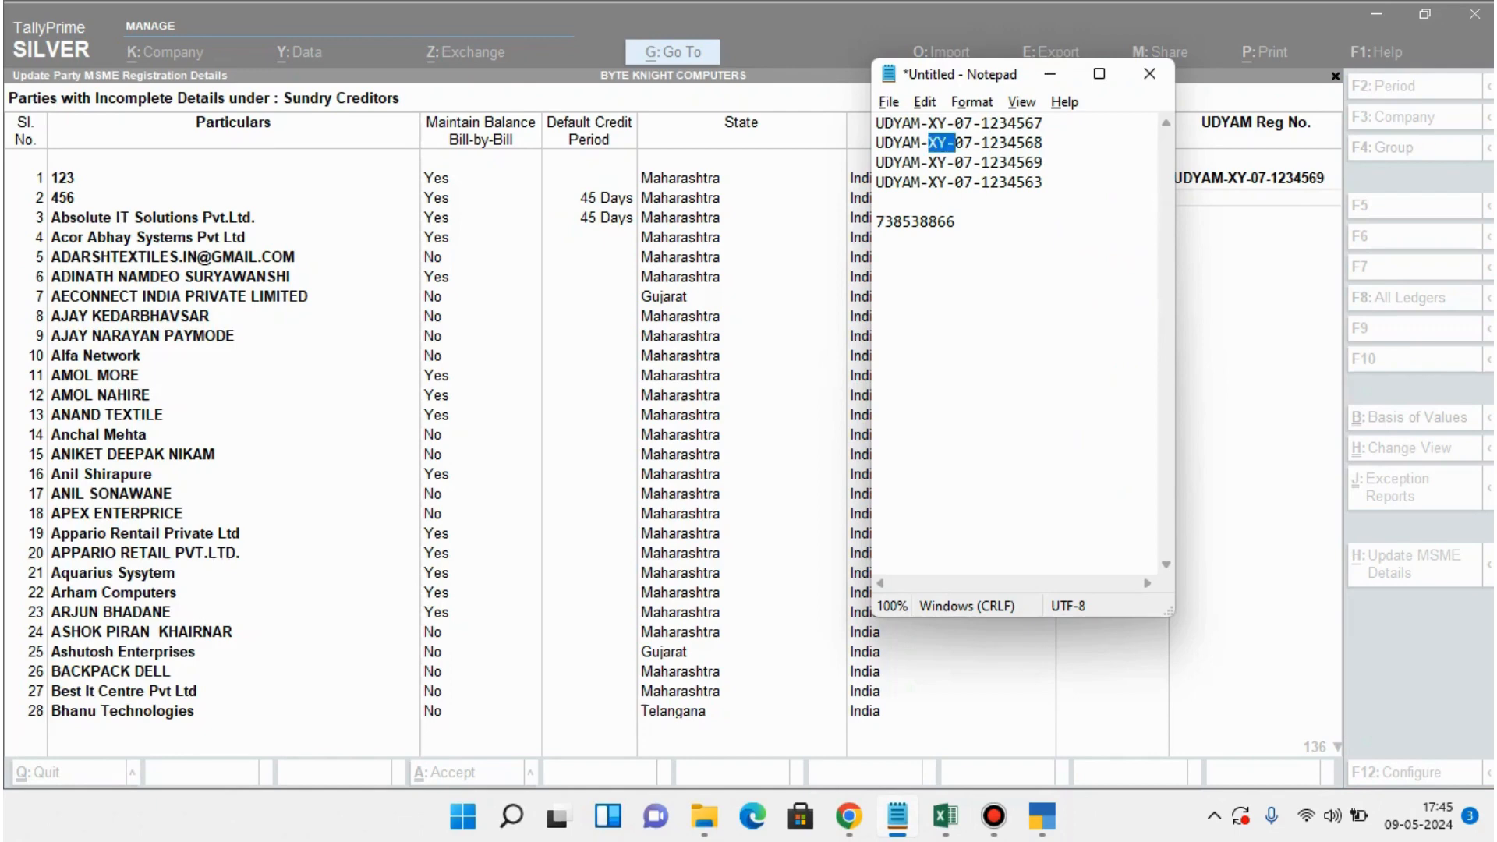
left_click_drag(877, 143, 1044, 143)
key("ctrl+c")
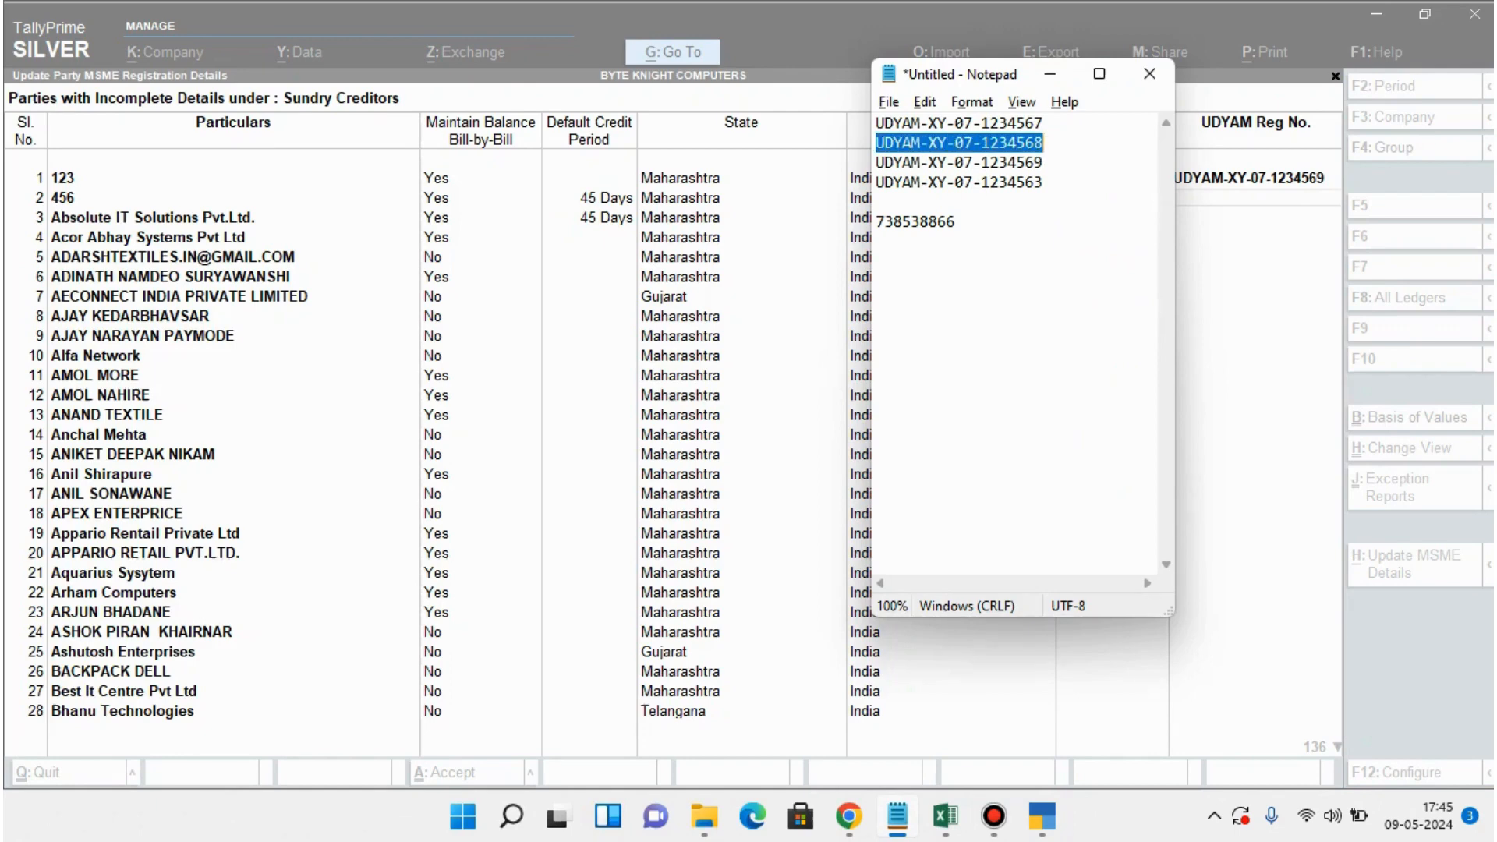
Return to TallyPrime, paste the copied UDYAM registration number for ledger 456 and accept the bulk alteration.
left_click(1256, 198)
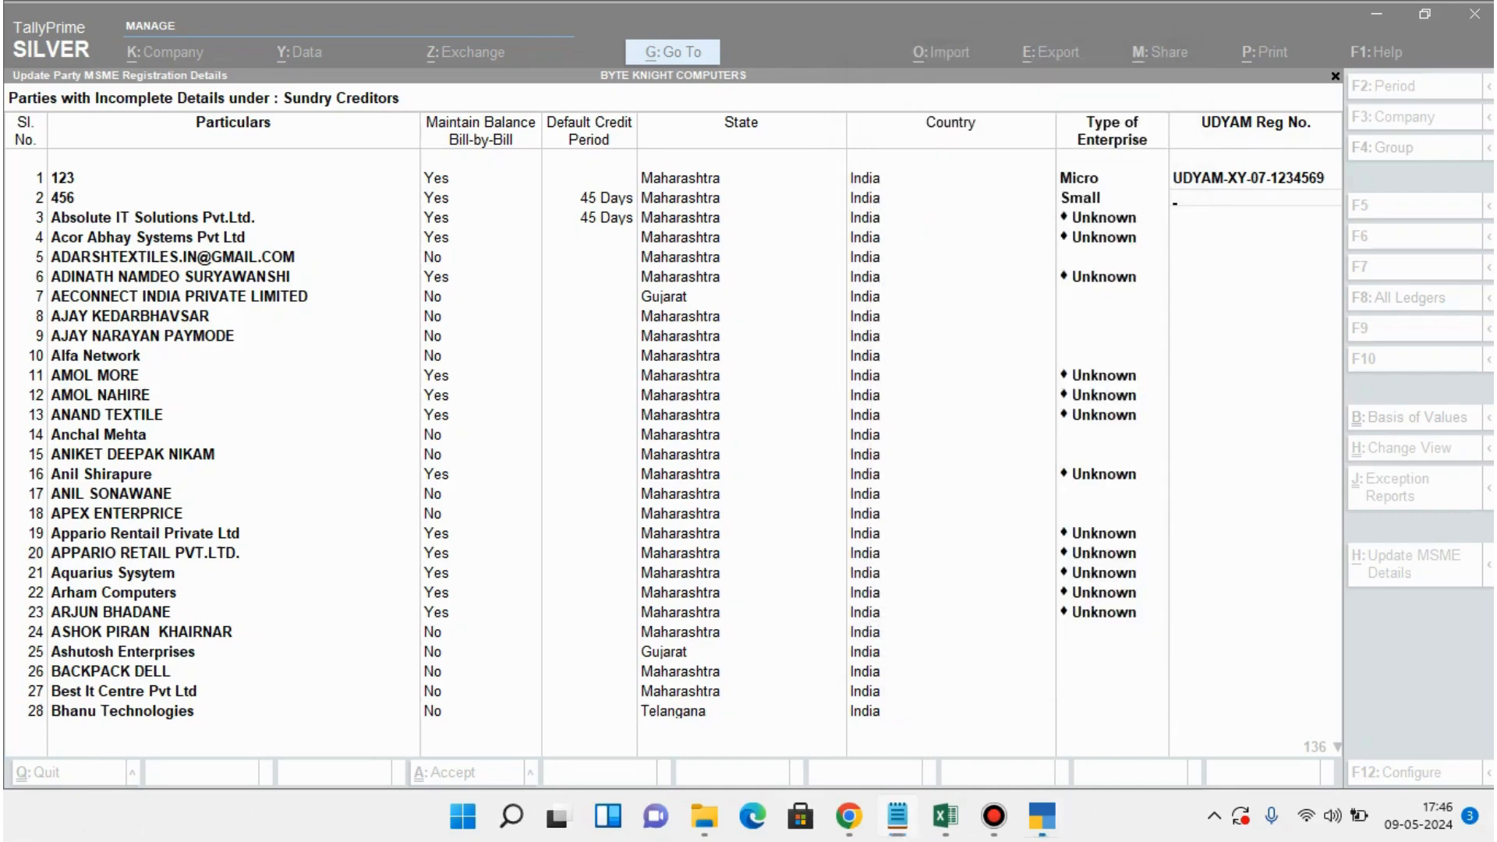
key("ctrl+v")
key("Return")
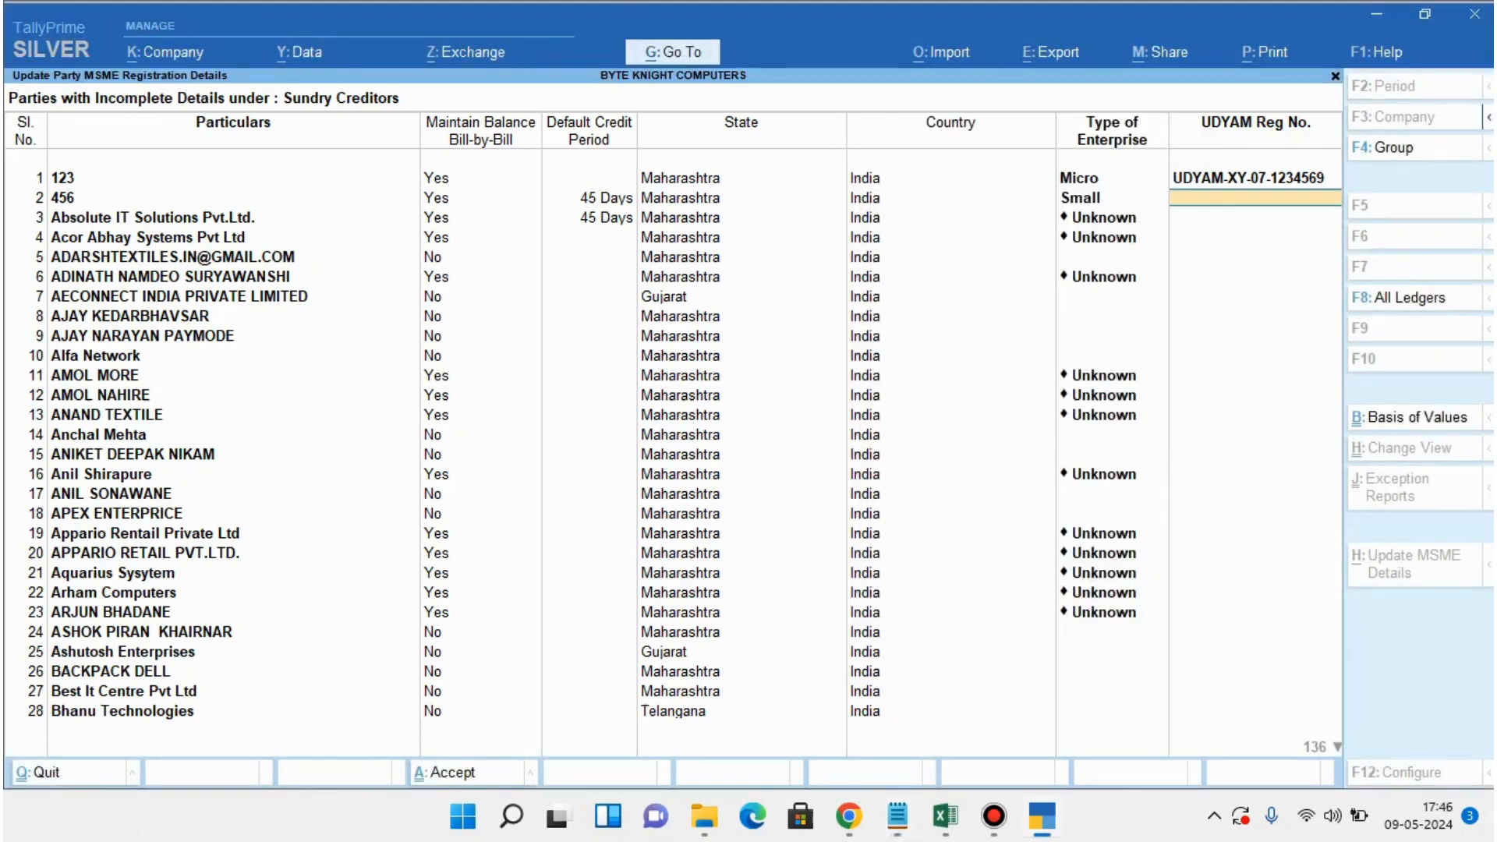
key("ctrl+v")
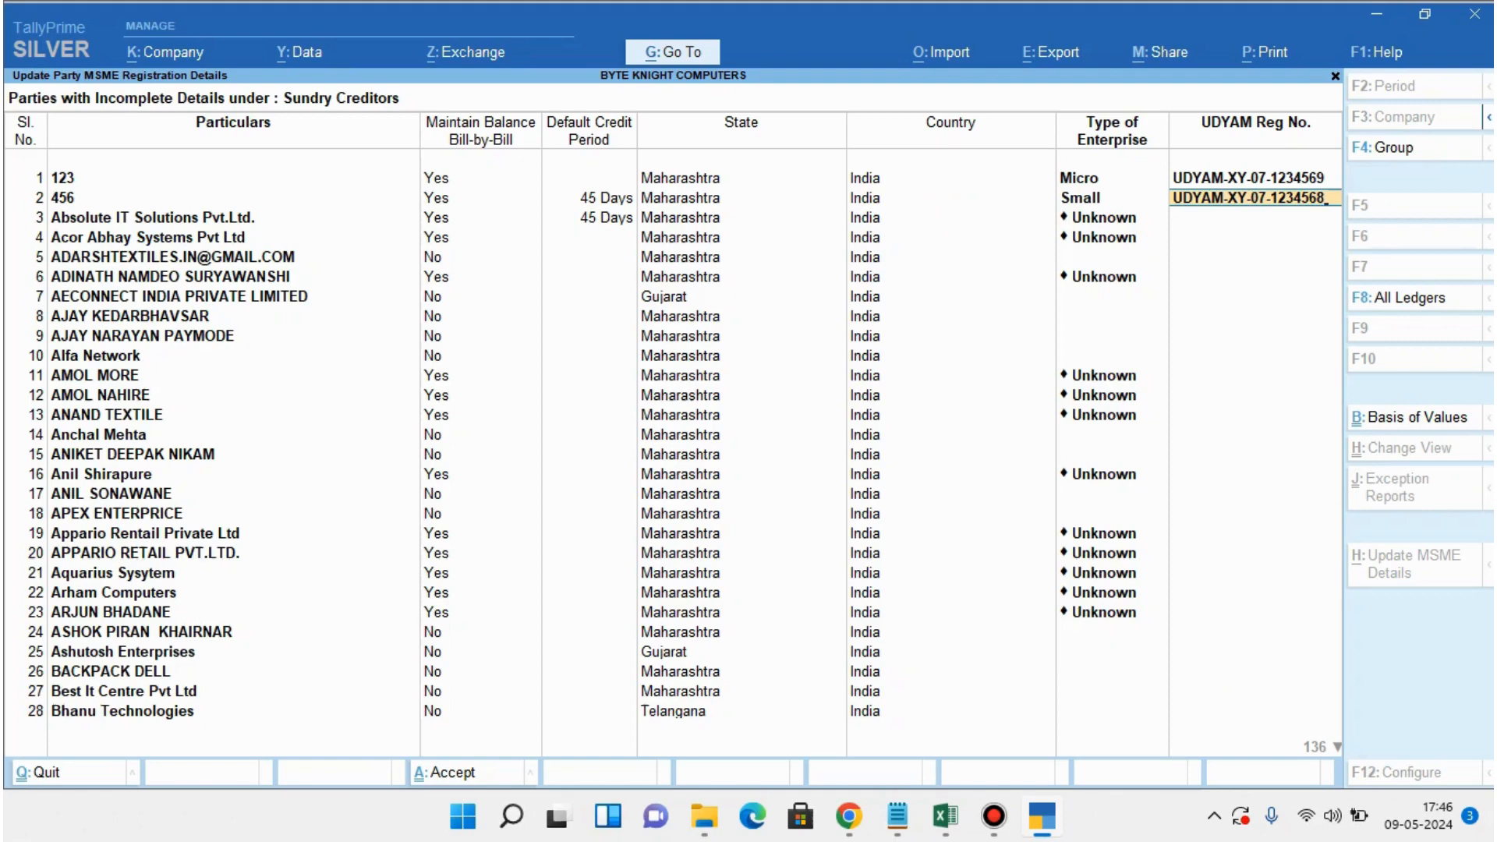
key("ctrl")
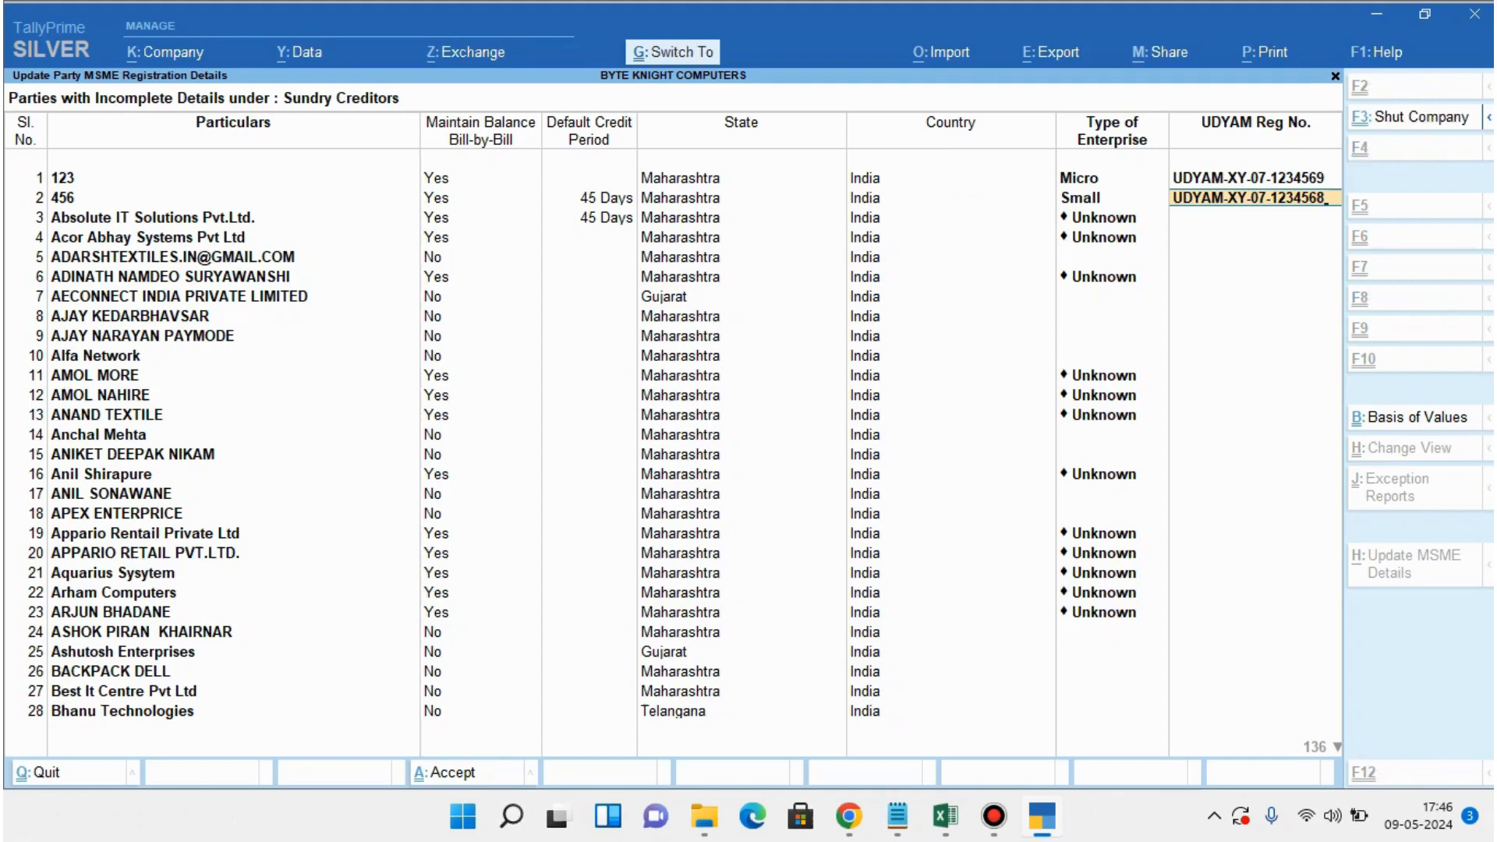
key("ctrl+a")
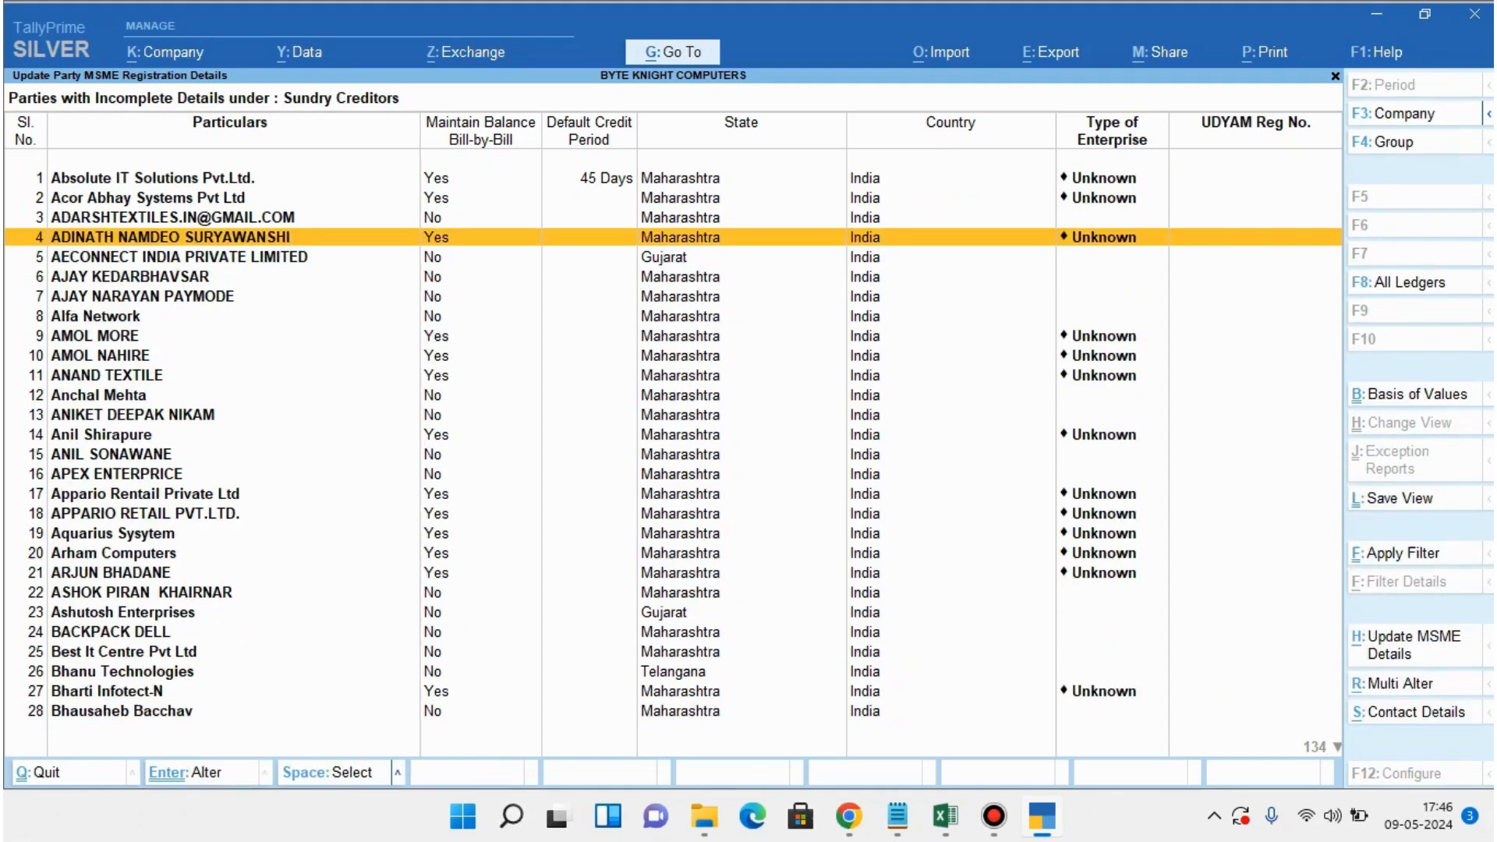
Leave the party MSME details list and return to the Gateway of Tally.
key("Up")
key("Up")
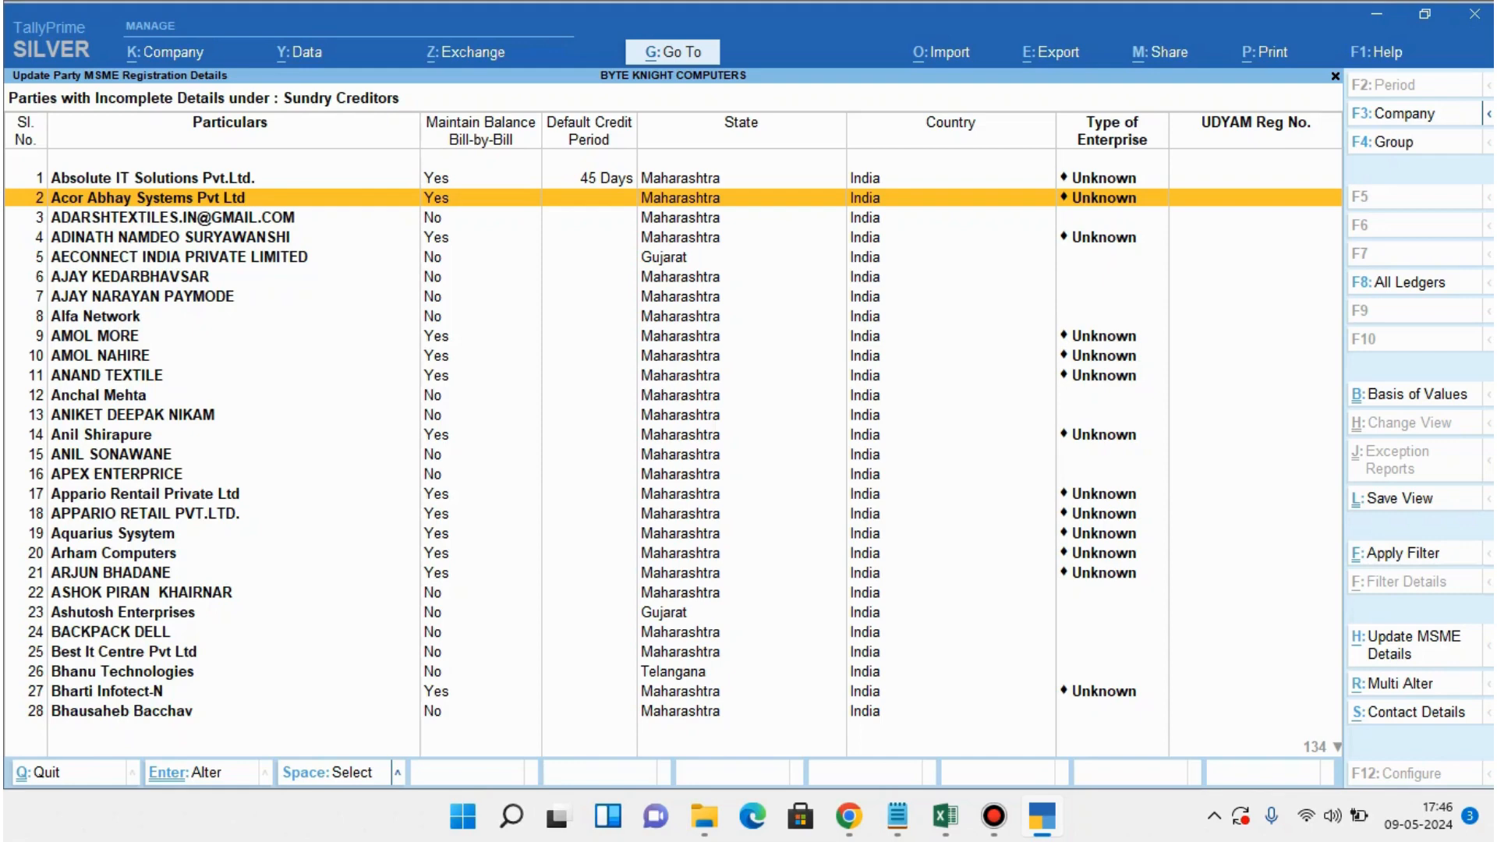
key("F4")
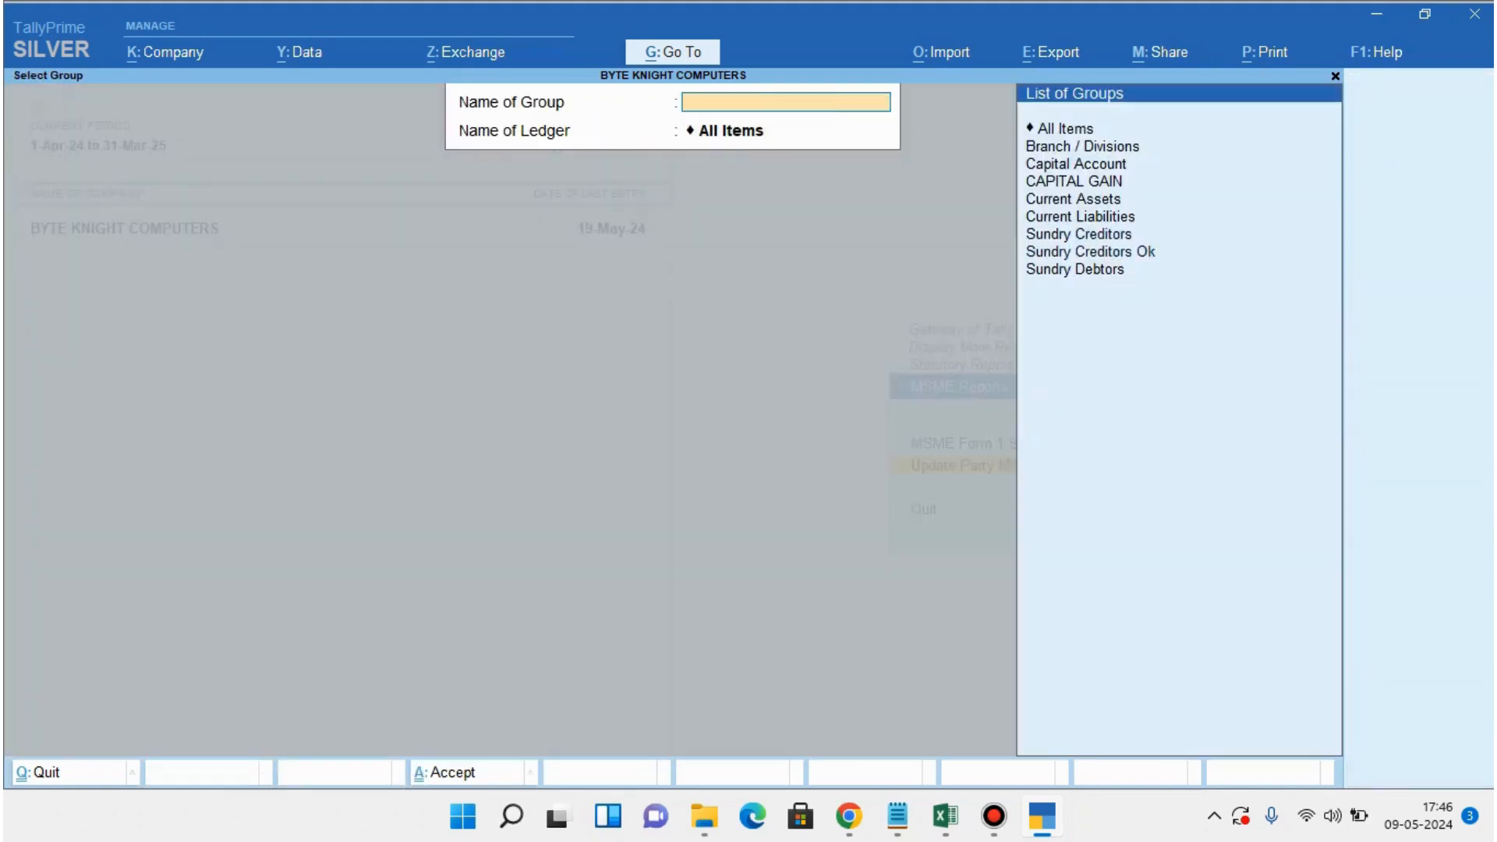
key("Escape")
key("Escape")
key("Escape")
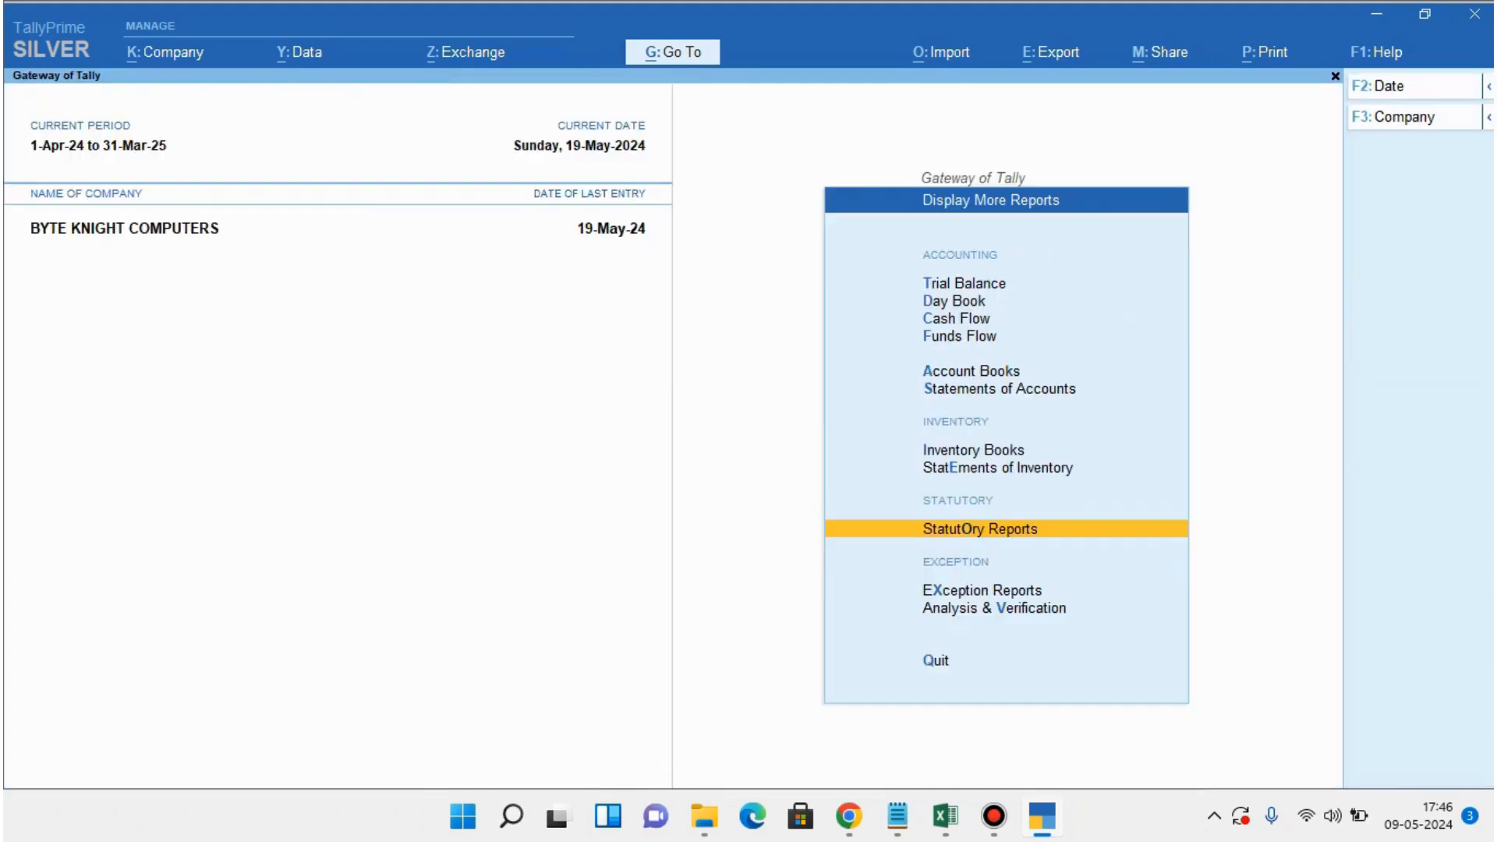
key("Escape")
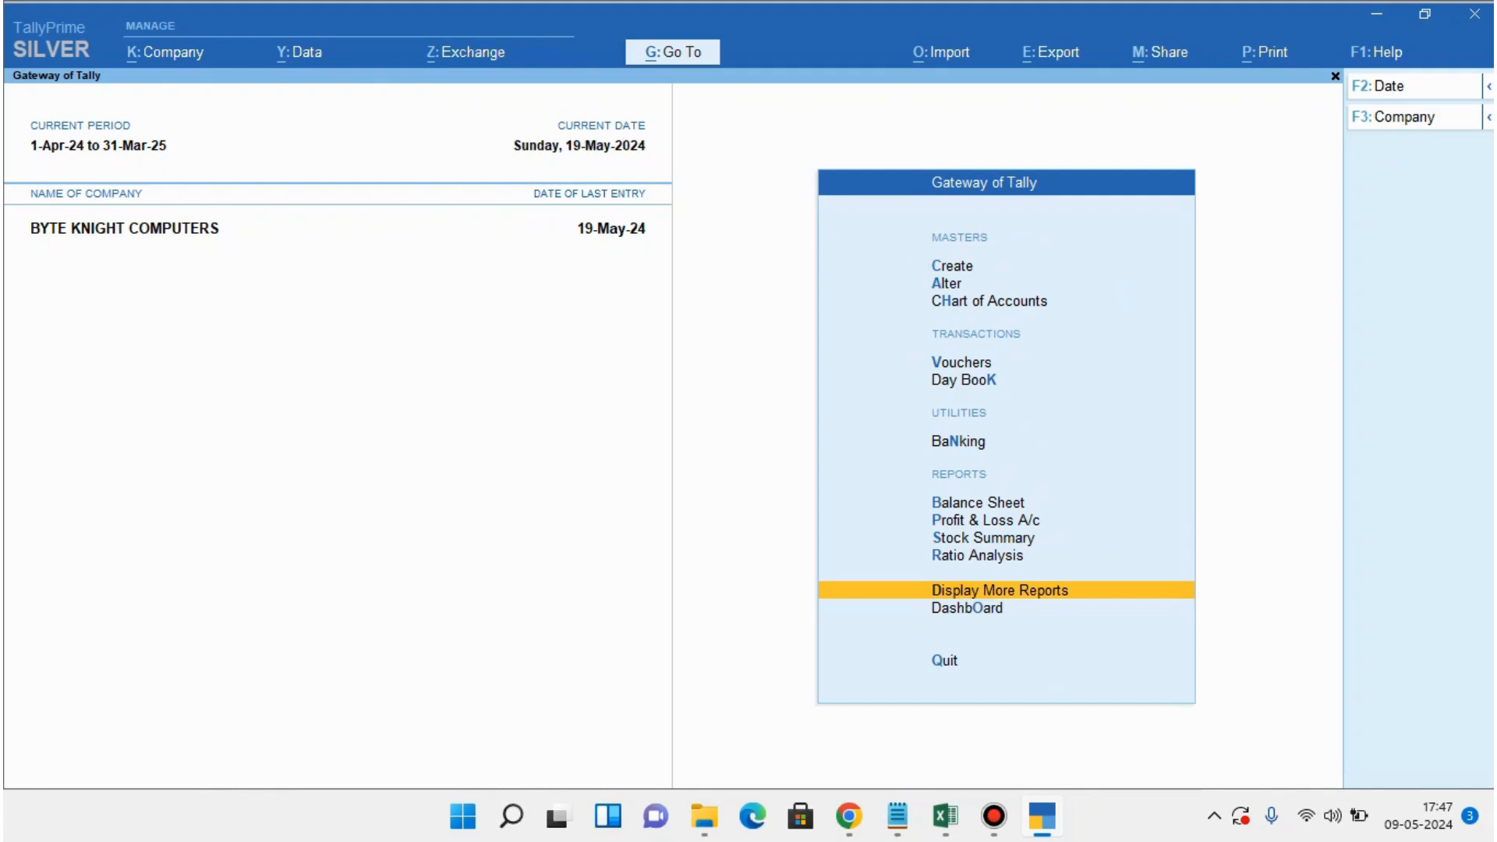
Open the Payables report from Outstandings under Statements of Accounts in Display More Reports.
key("Return")
key("Down")
key("Down")
key("Down")
key("Down")
key("Down")
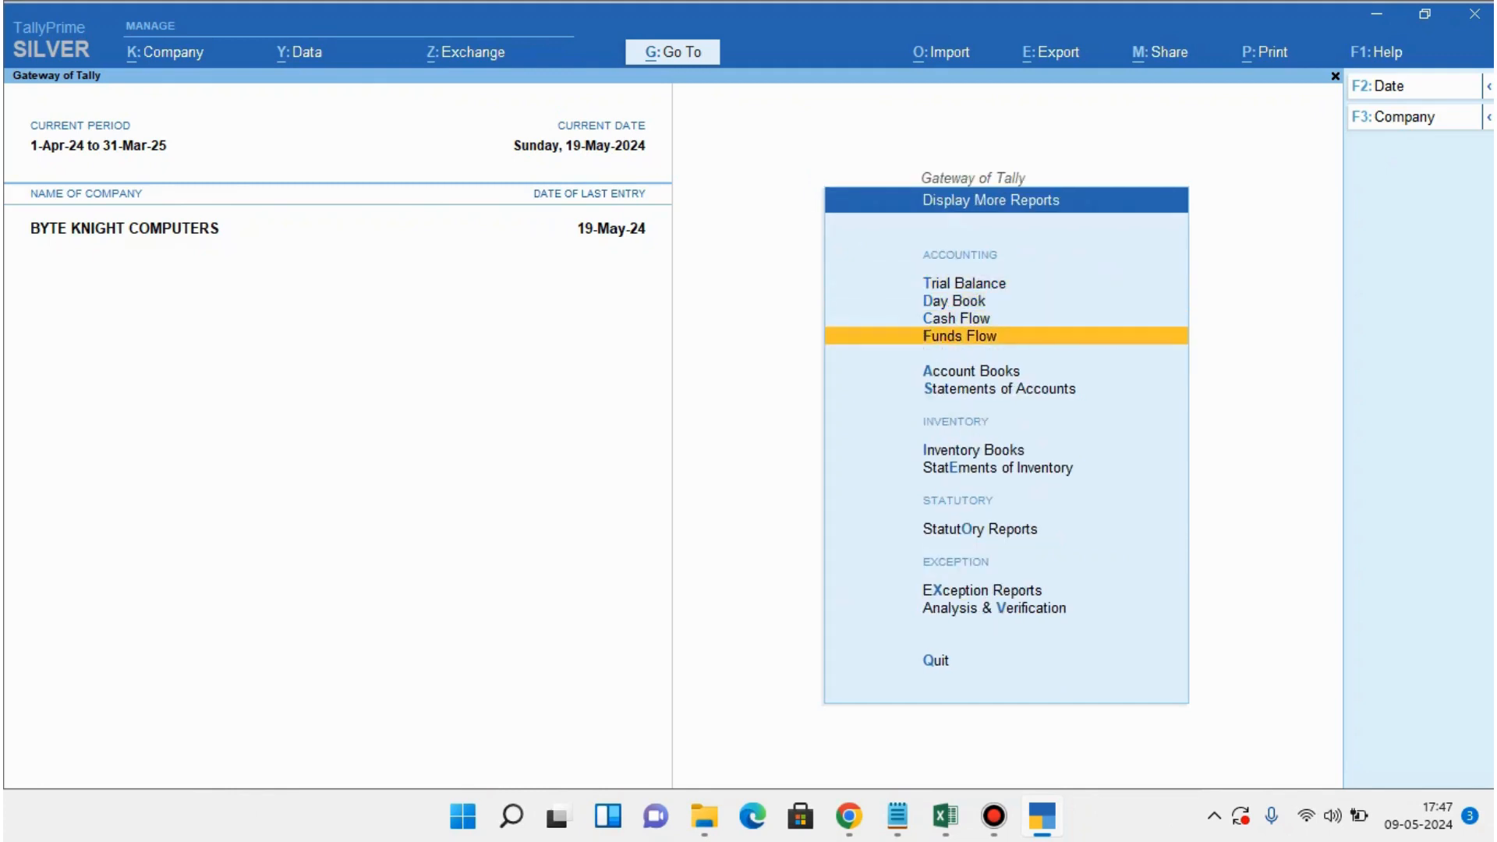
key("Return")
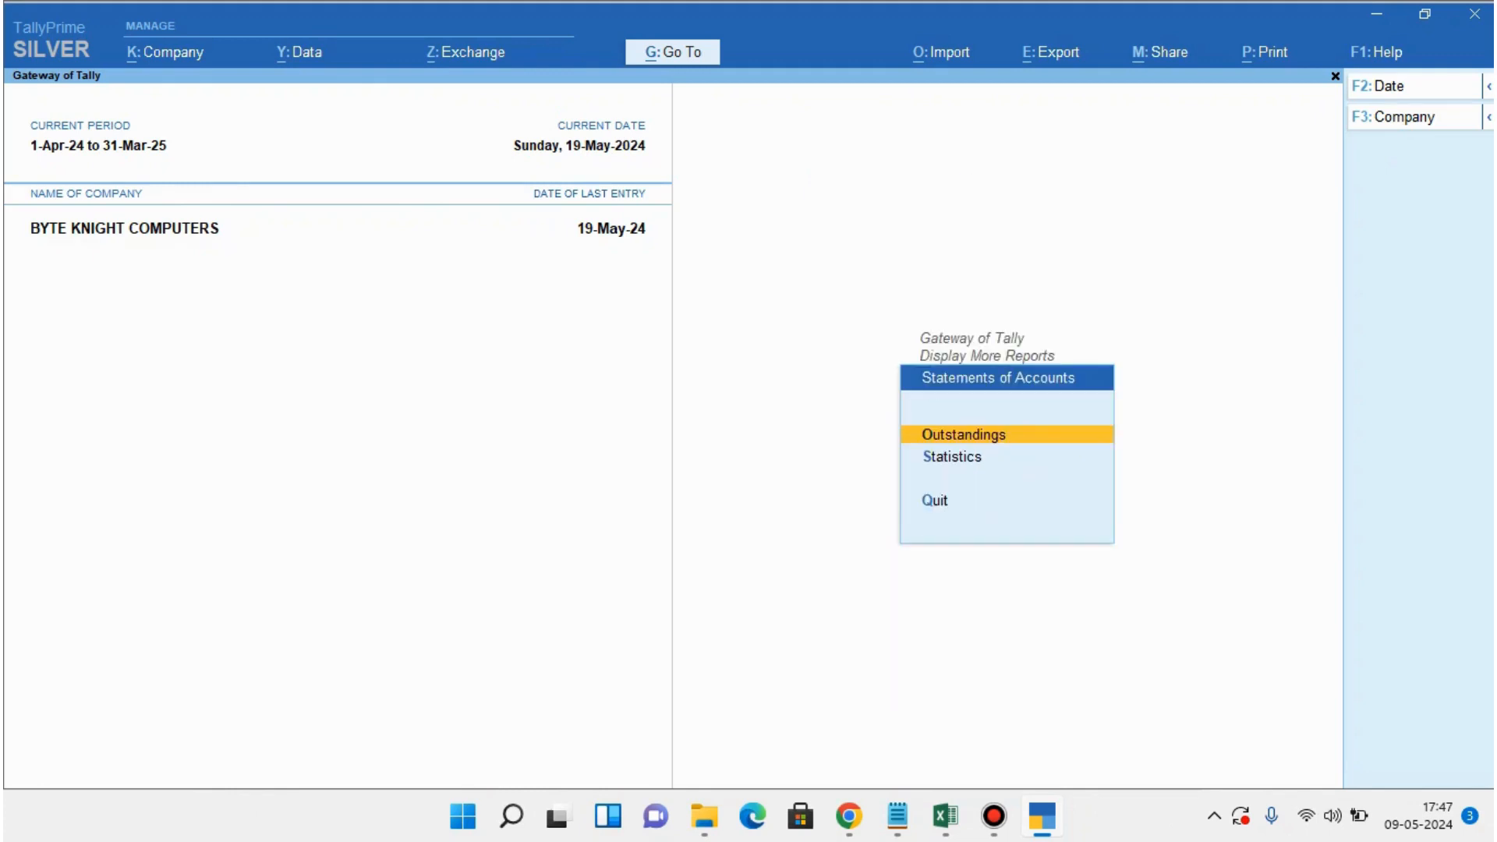
key("Return")
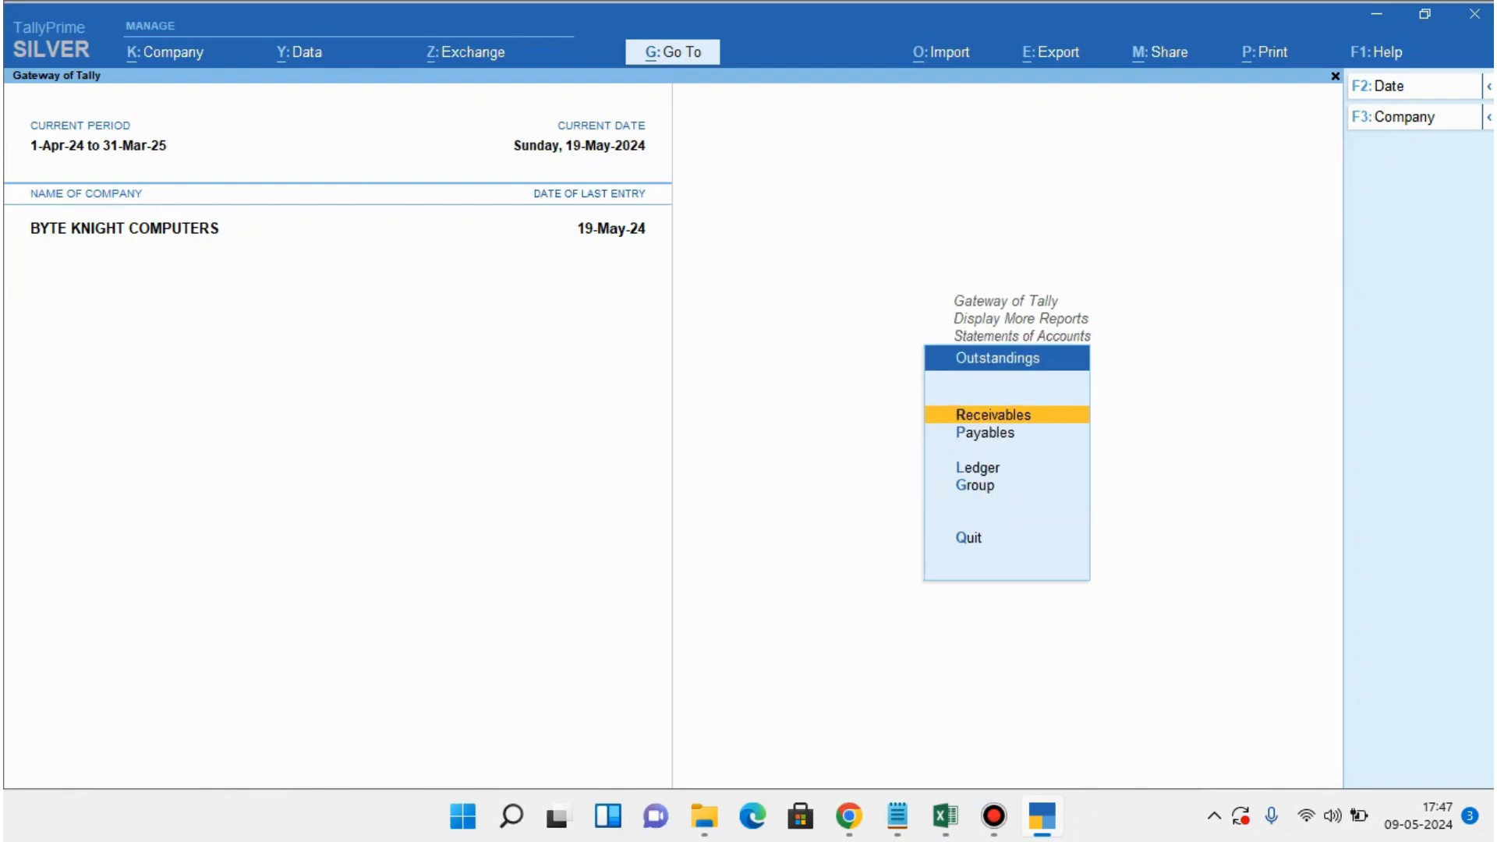
key("Down")
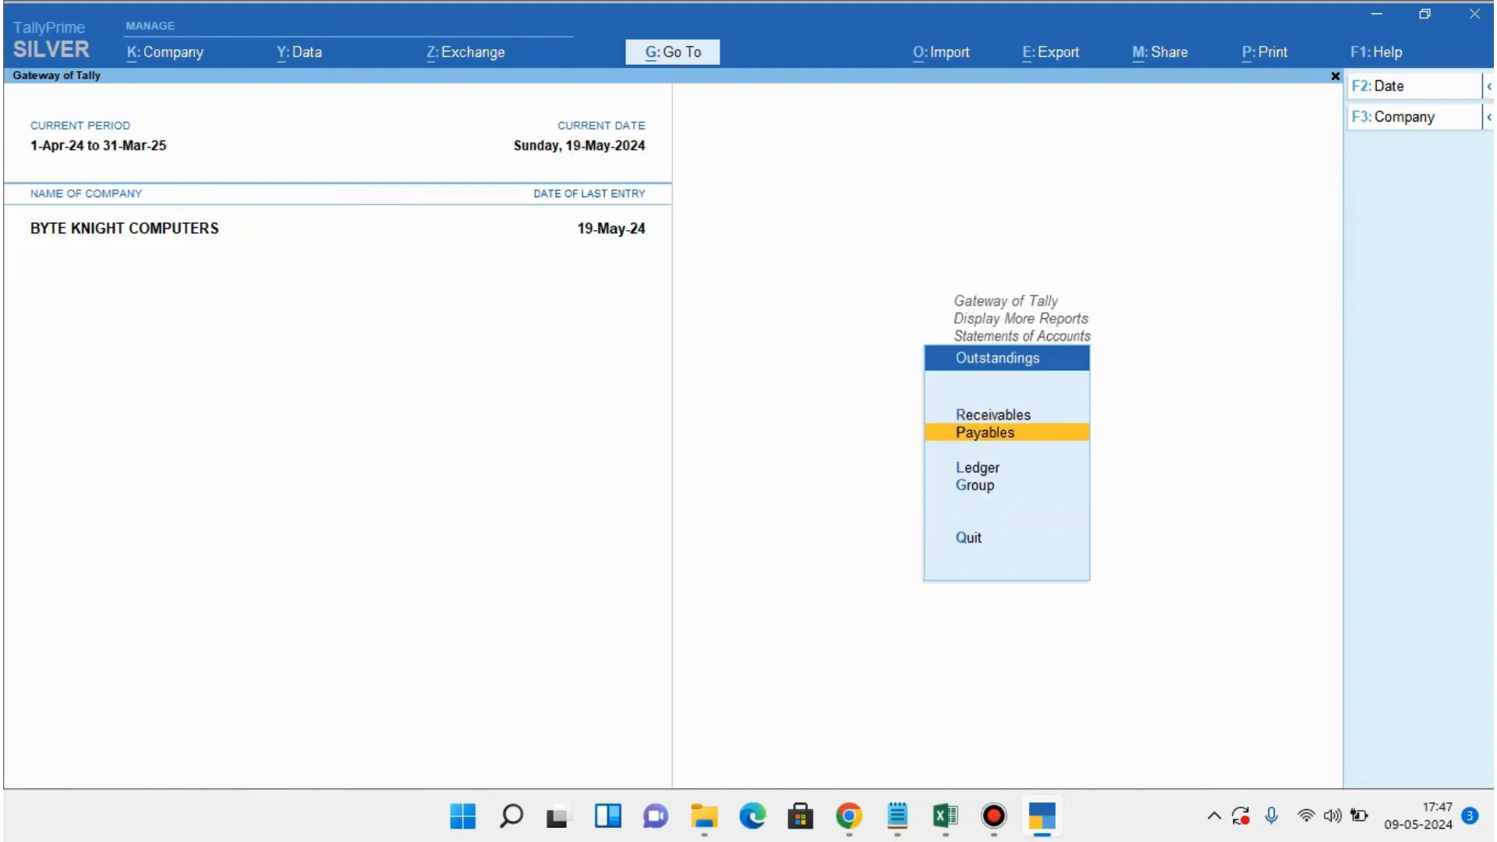
key("Return")
Examine the pending bills in Bills Payable with their parties, due dates and overdue days.
key("Down")
key("Down")
key("Down")
key("Down")
key("Down")
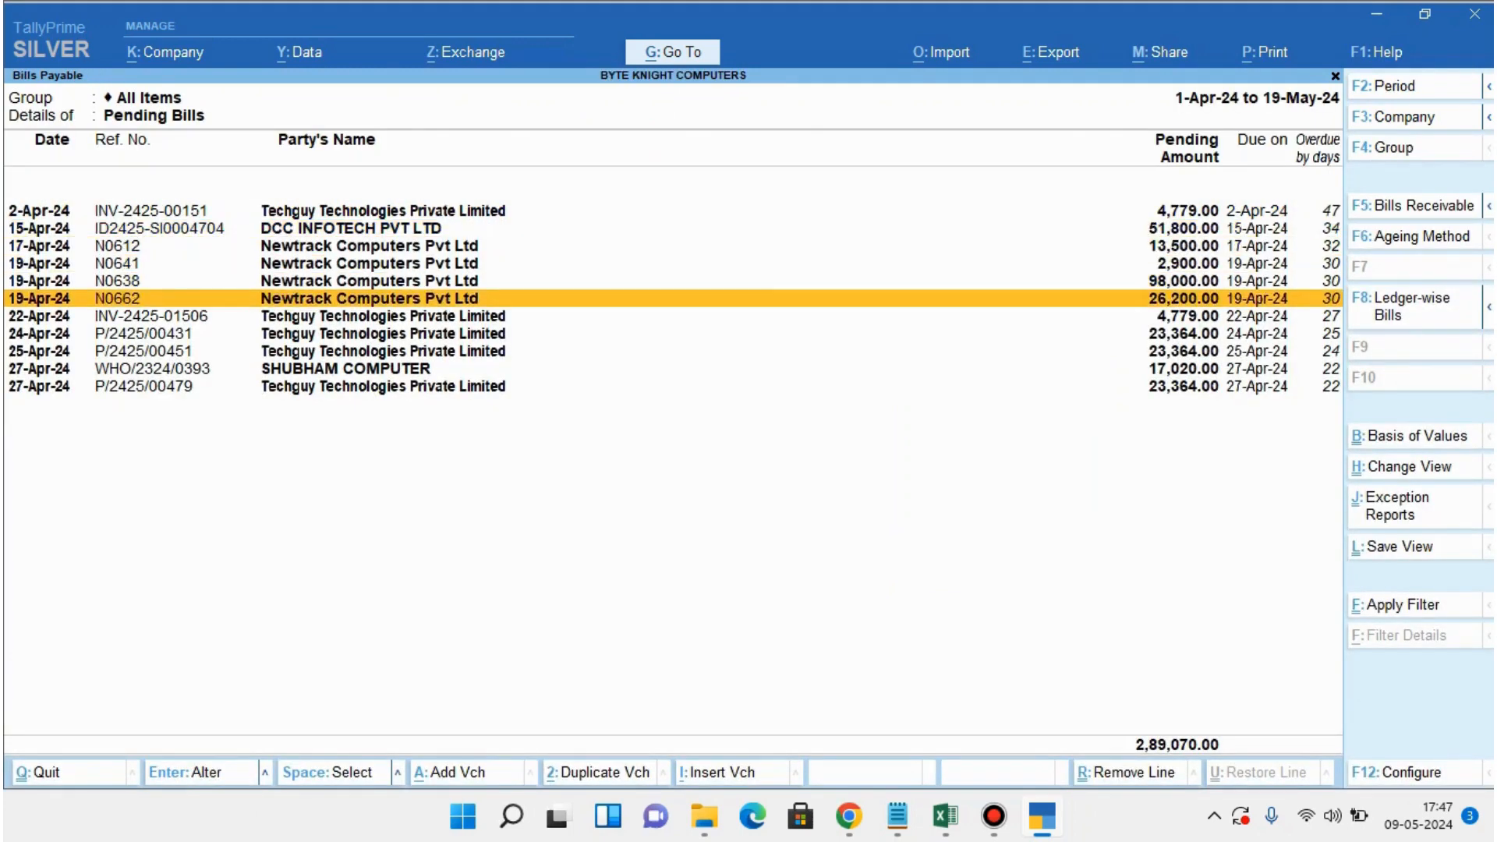
key("Up")
key("Up")
key("Up")
key("Up")
key("Up")
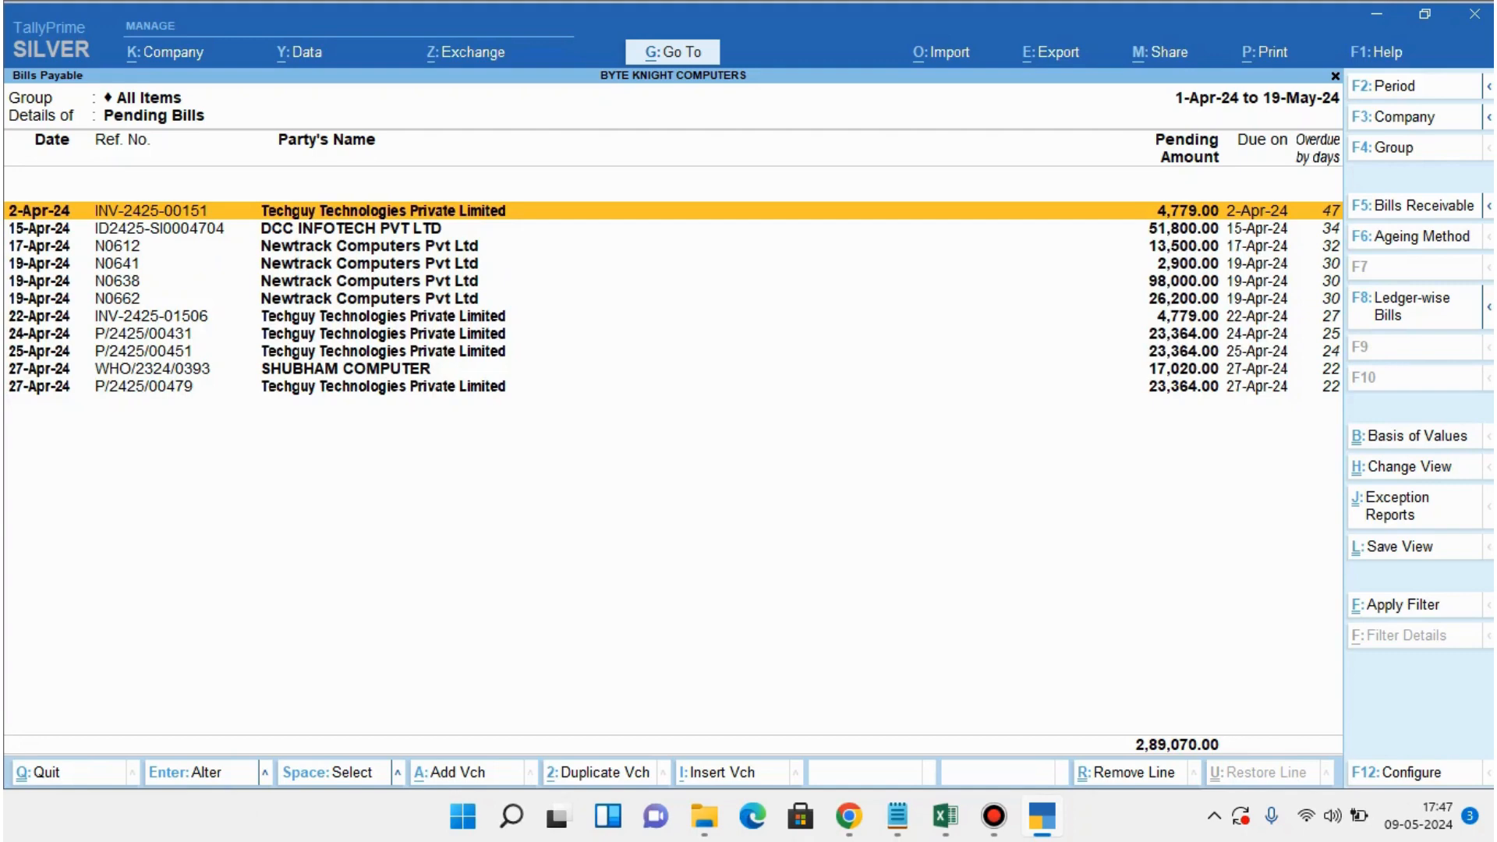
key("Down")
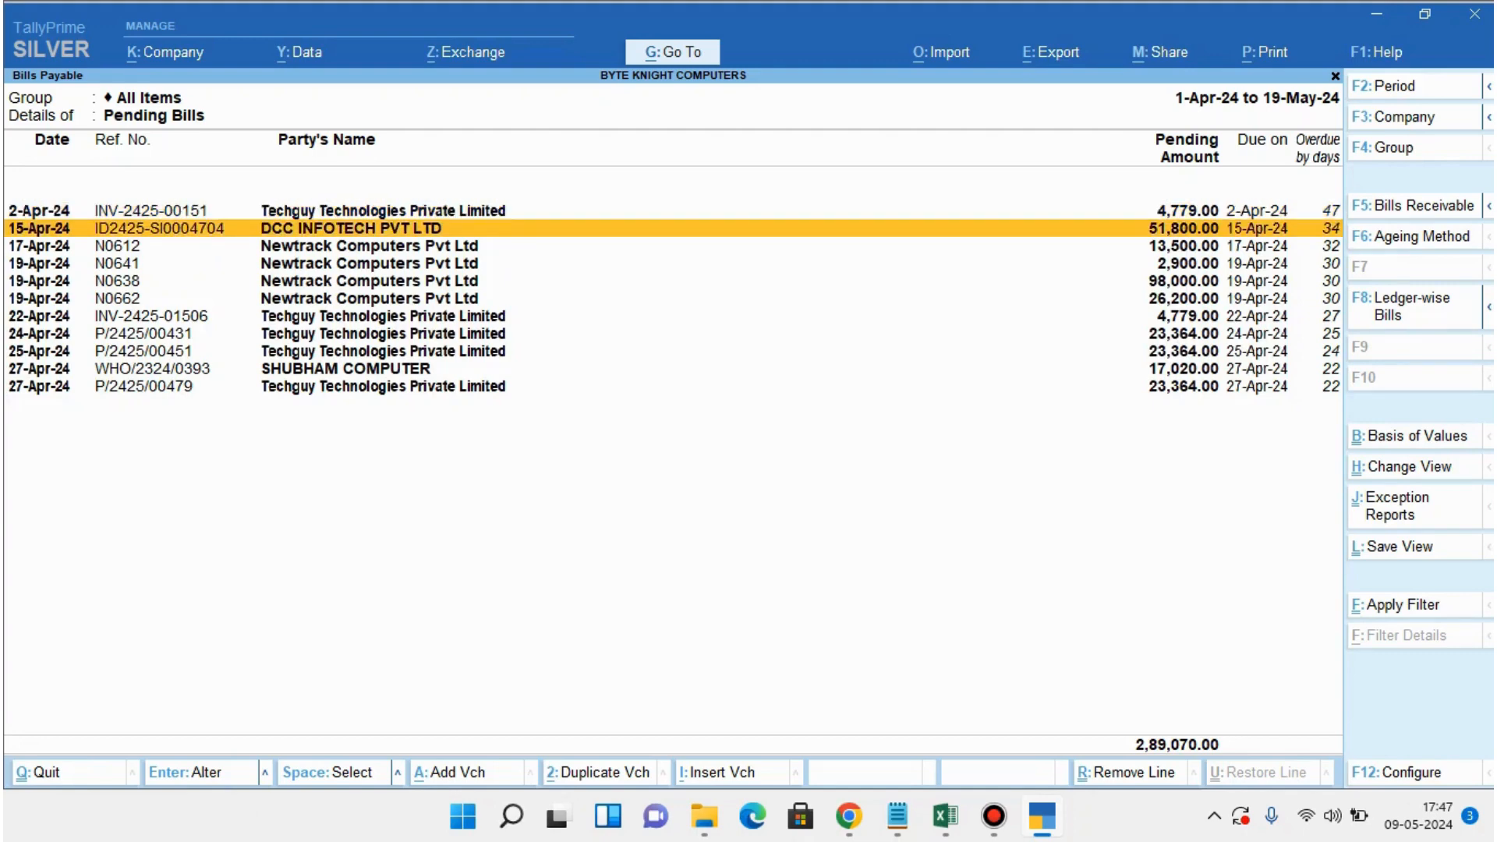
key("Down")
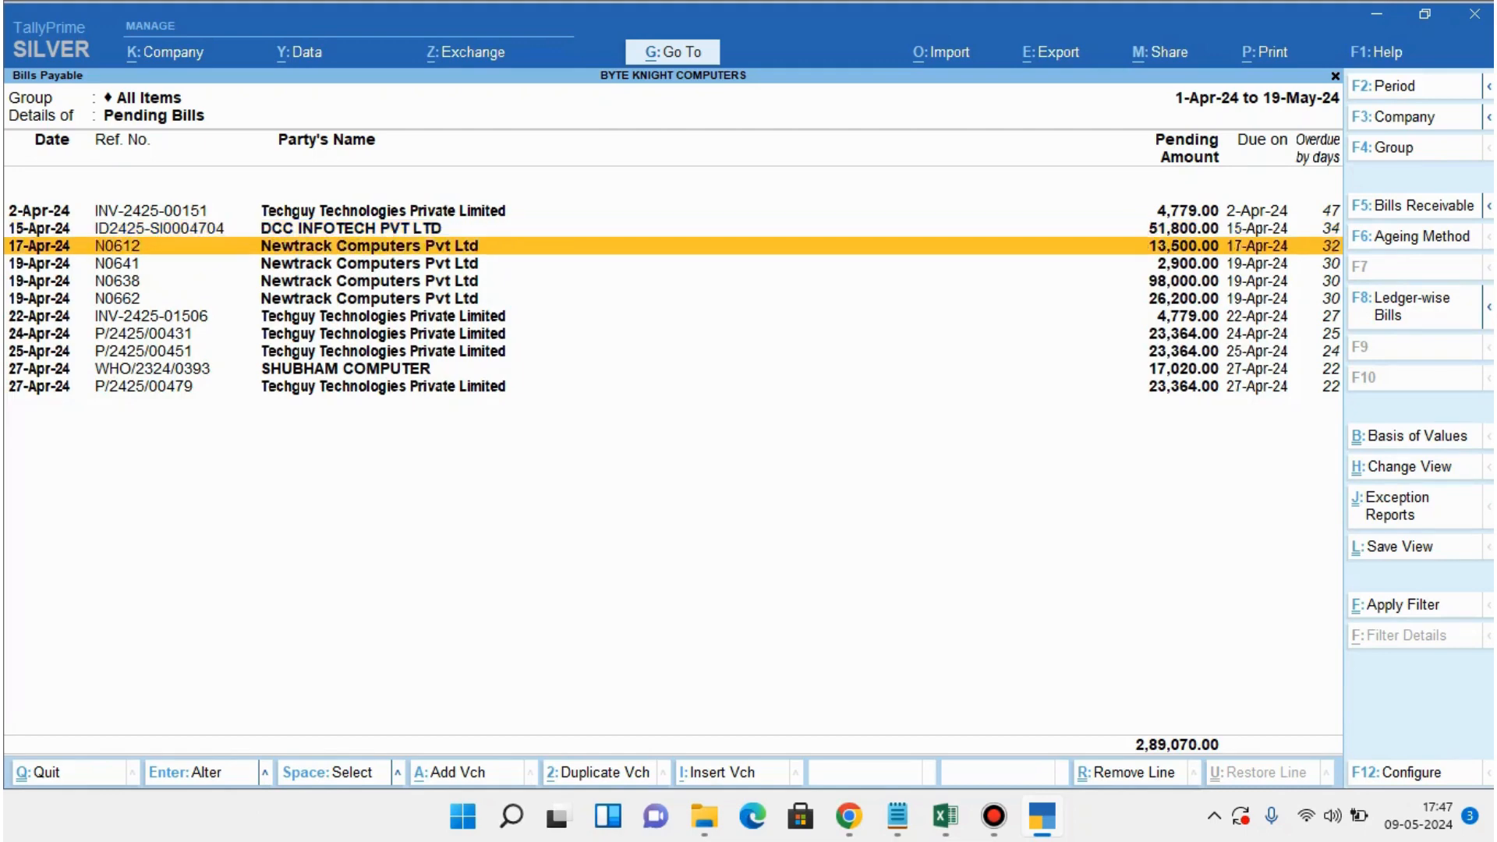
Open the Receivables report under Outstandings and go through its pending bills.
key("Escape")
key("Up")
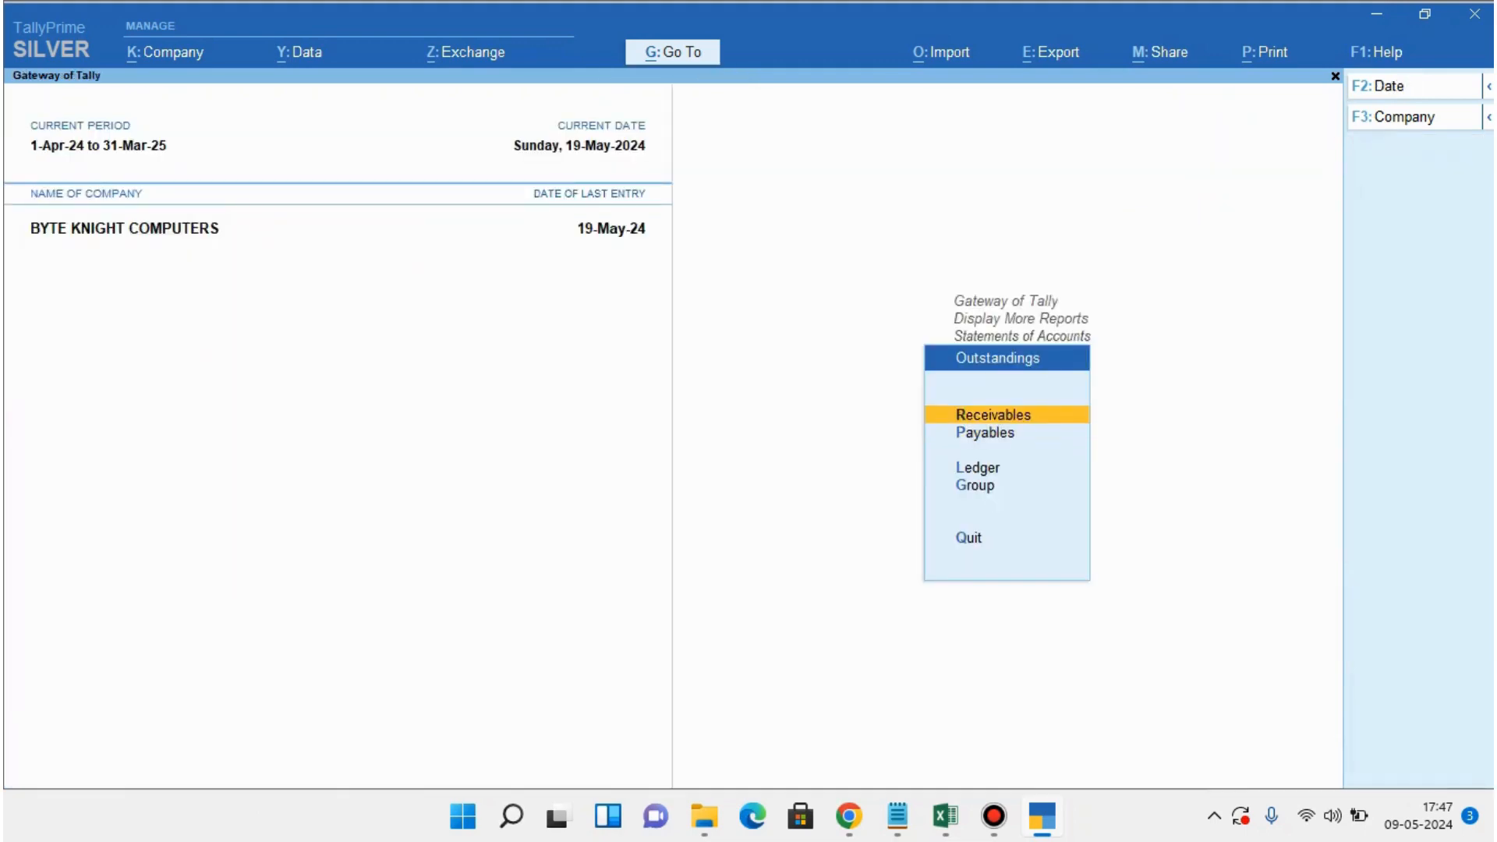
key("Return")
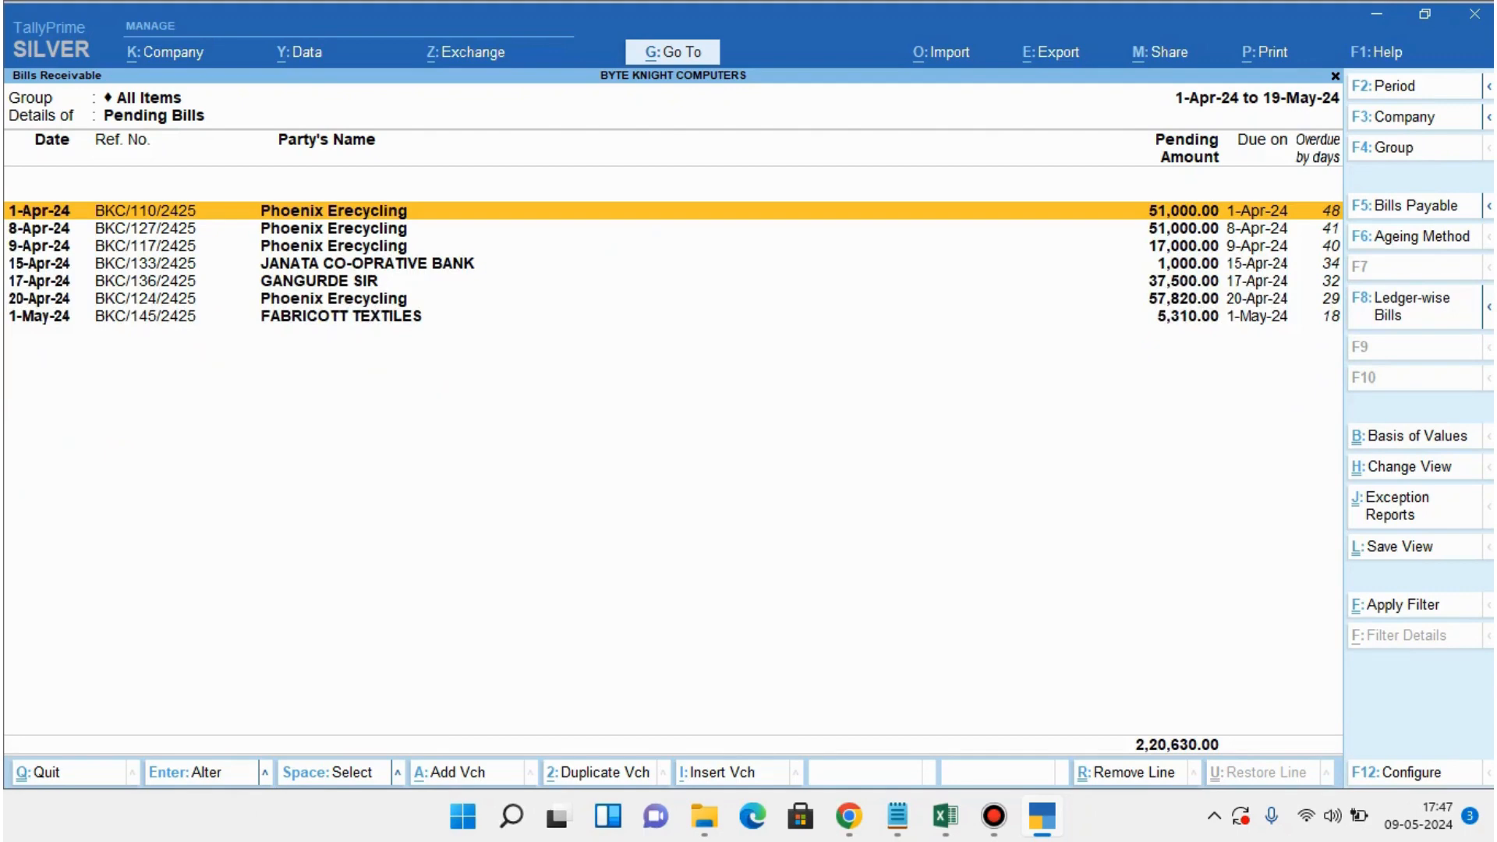
key("Down")
key("Down")
key("Down")
key("Down")
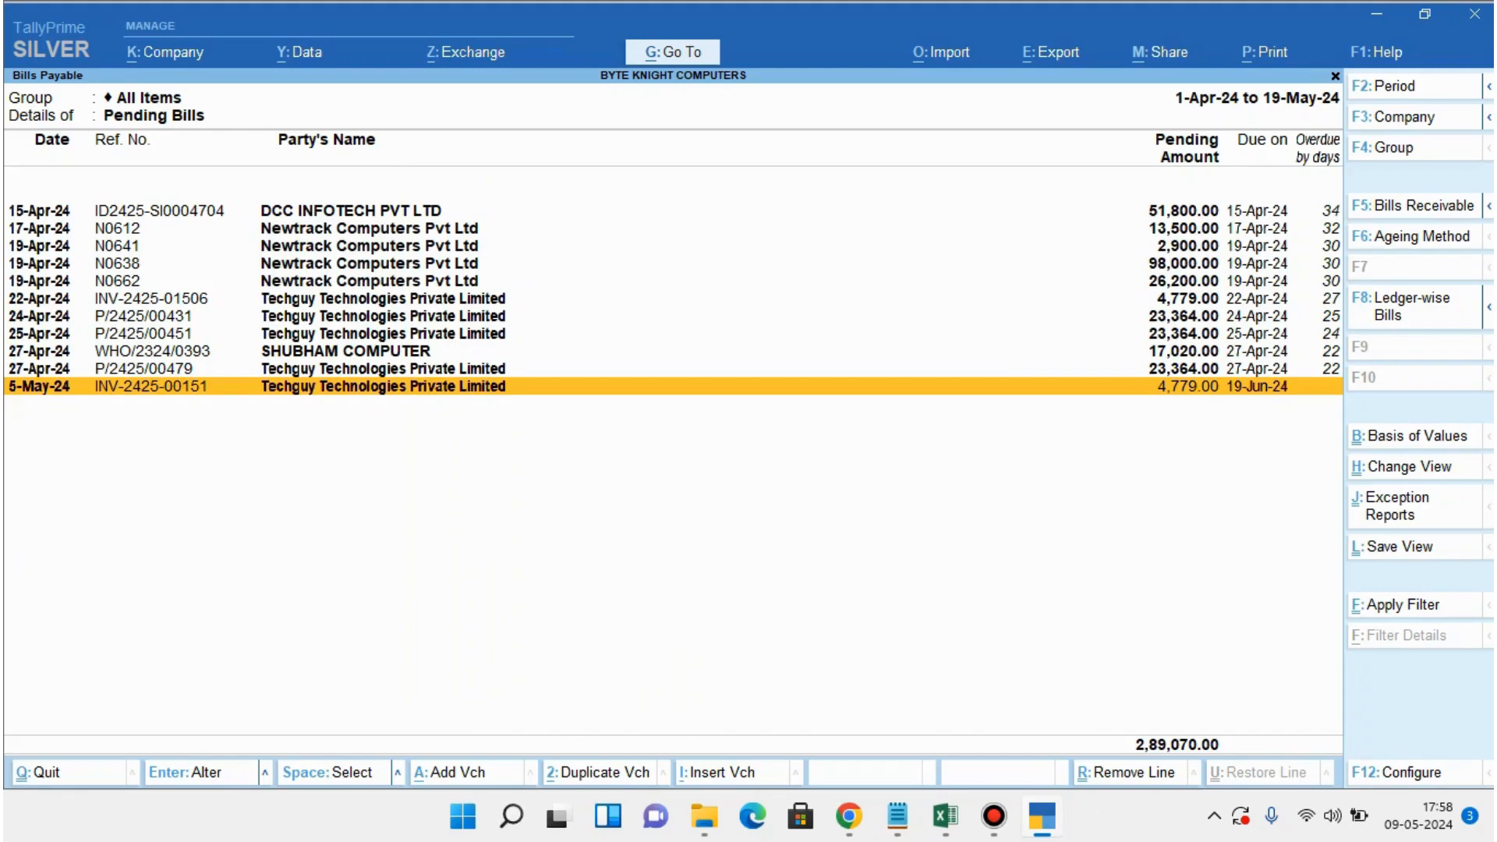
Set Show Bills of to Micro & Small Parties in the Basis of Values of Bills Payable.
key("ctrl+b")
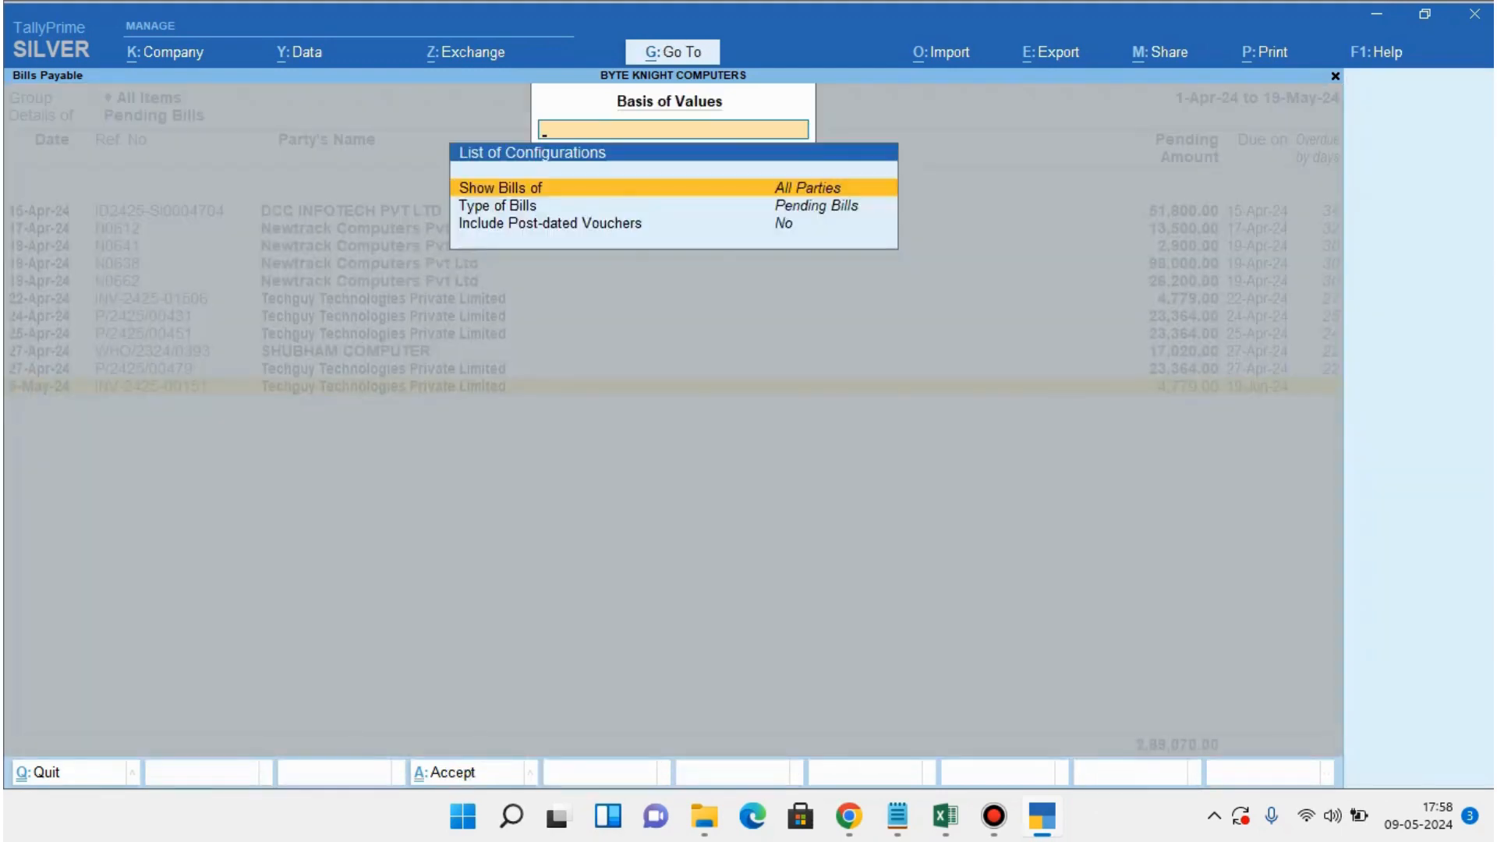
key("Return")
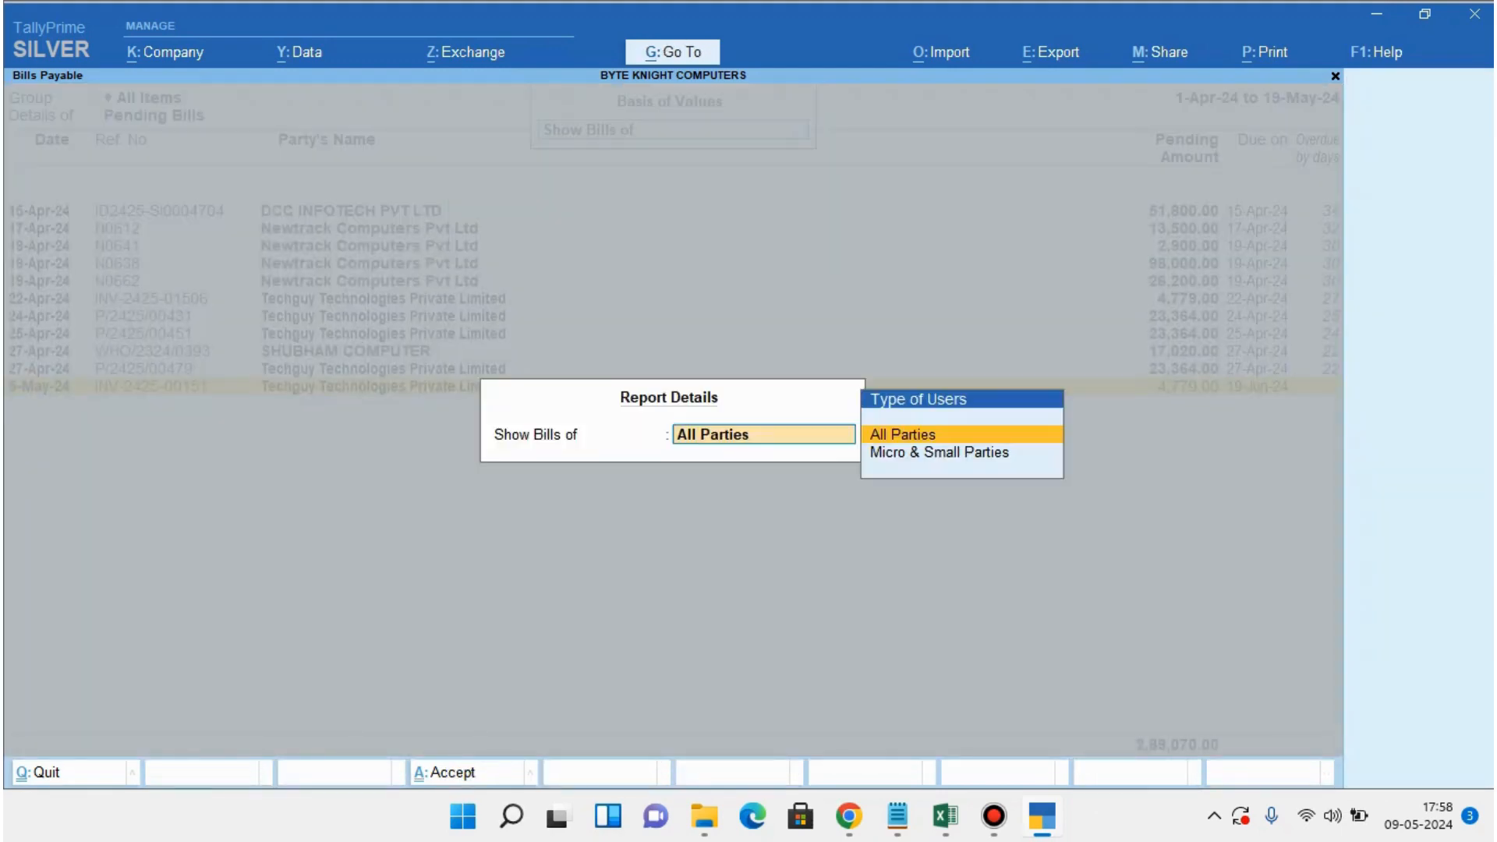
key("Down")
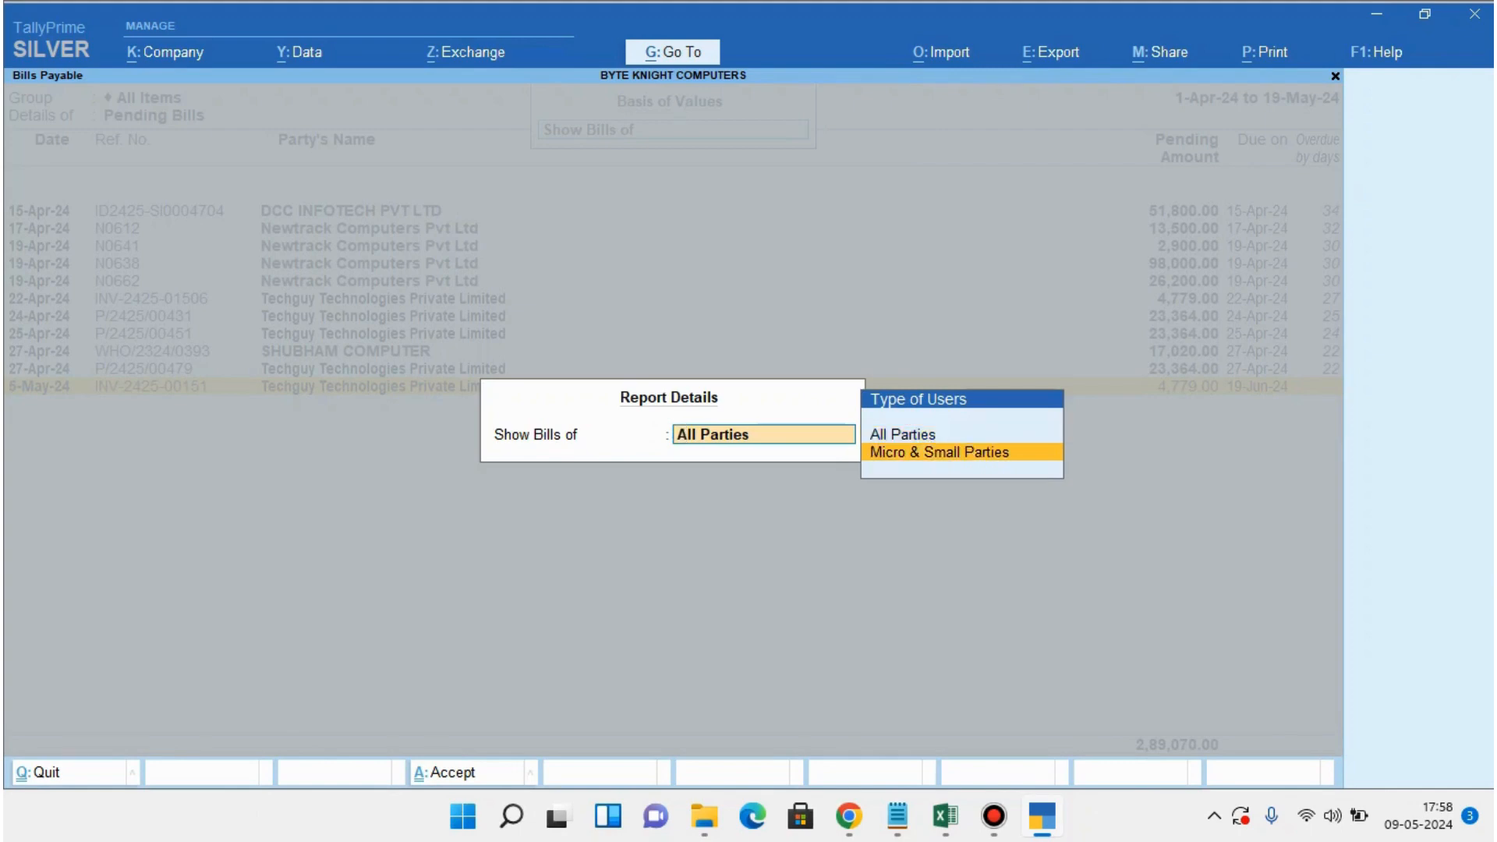
key("Return")
Look through the Type of Bills options in Basis of Values and return to the Bills Payable report.
key("Down")
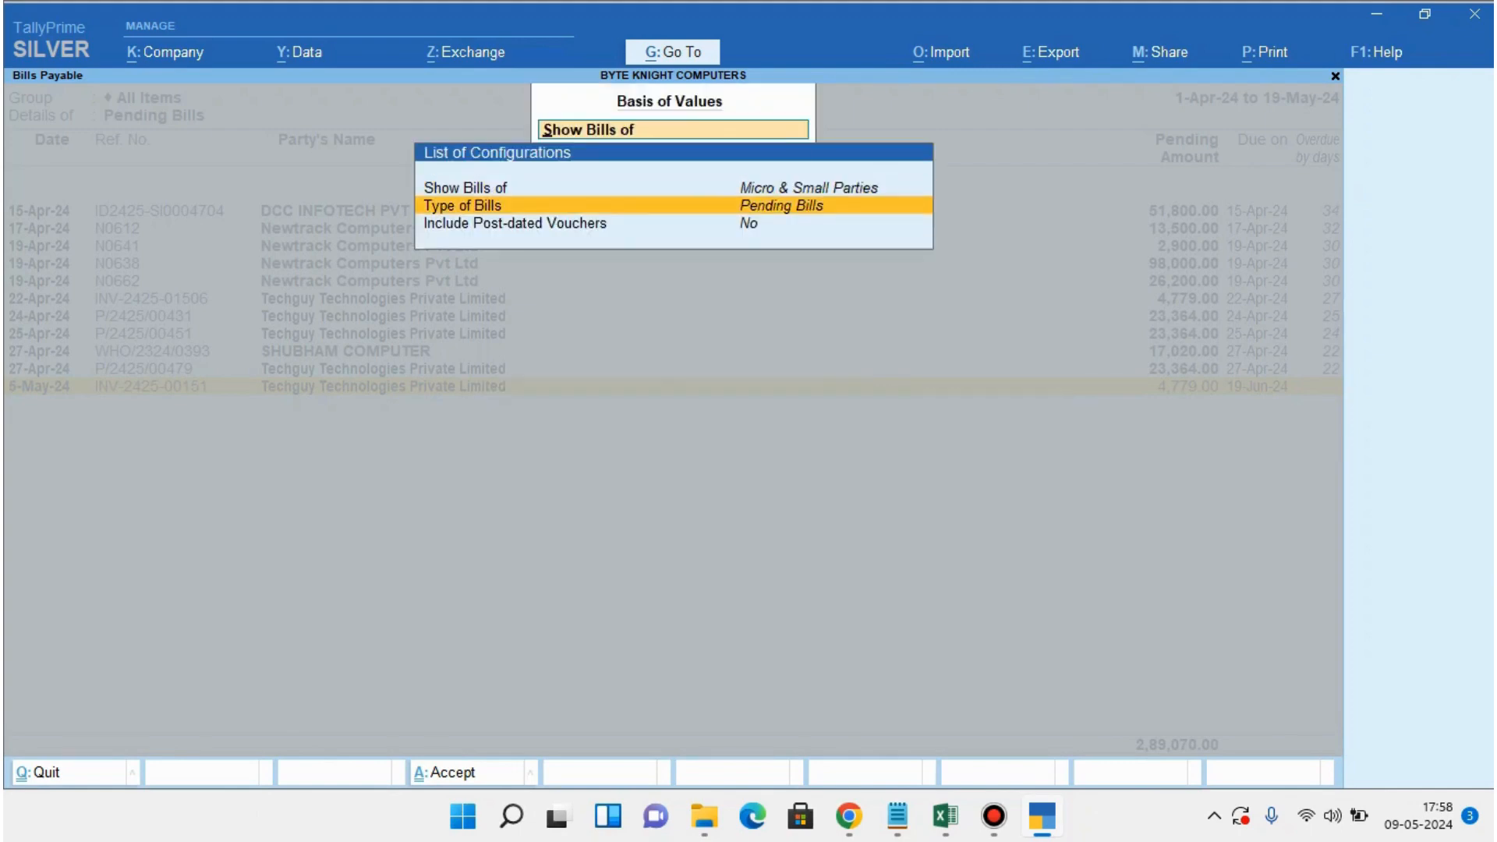
key("Return")
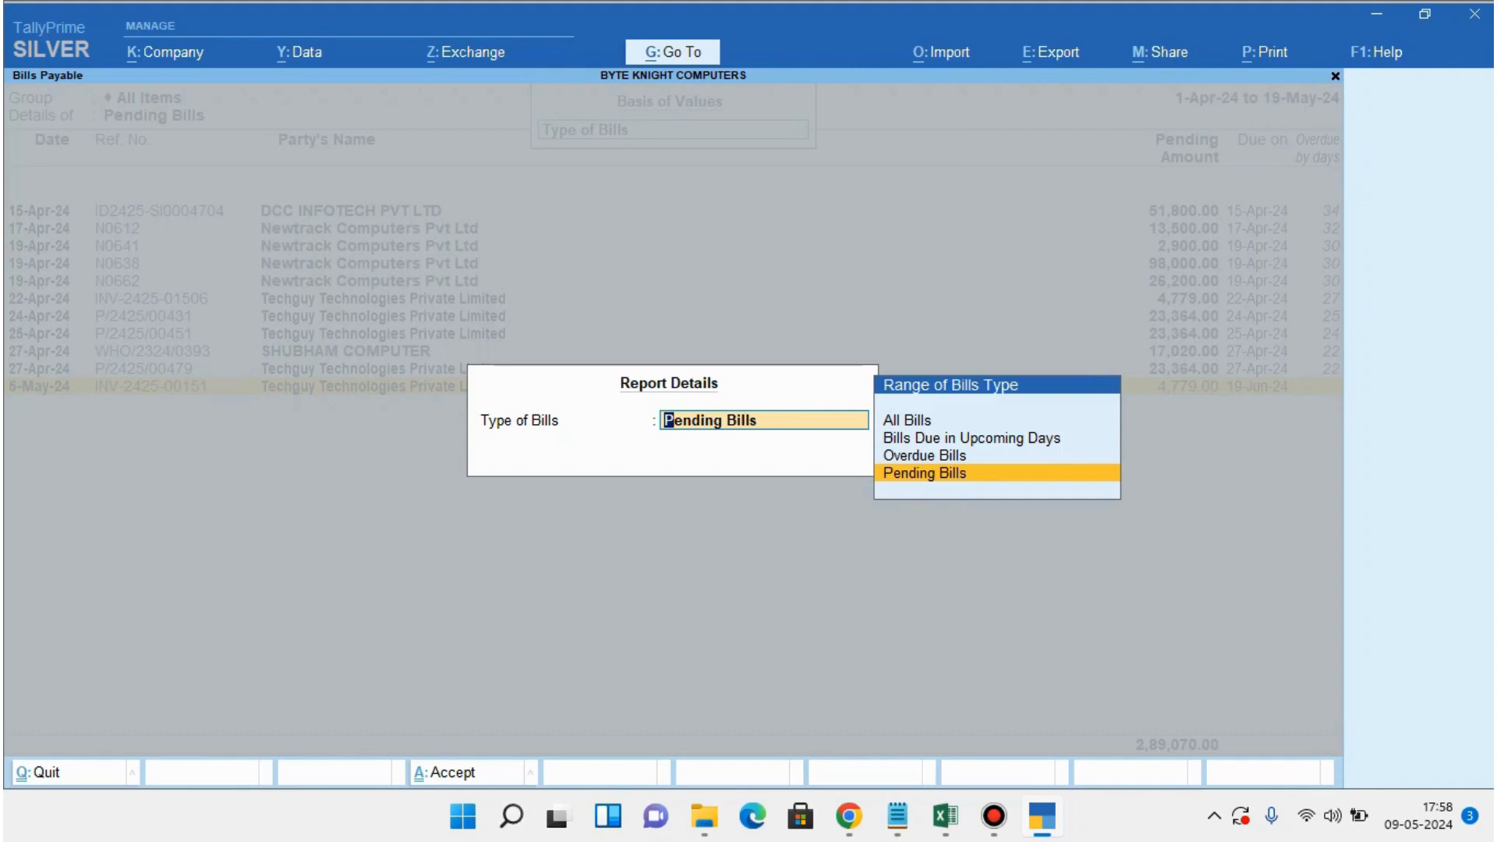
key("Up")
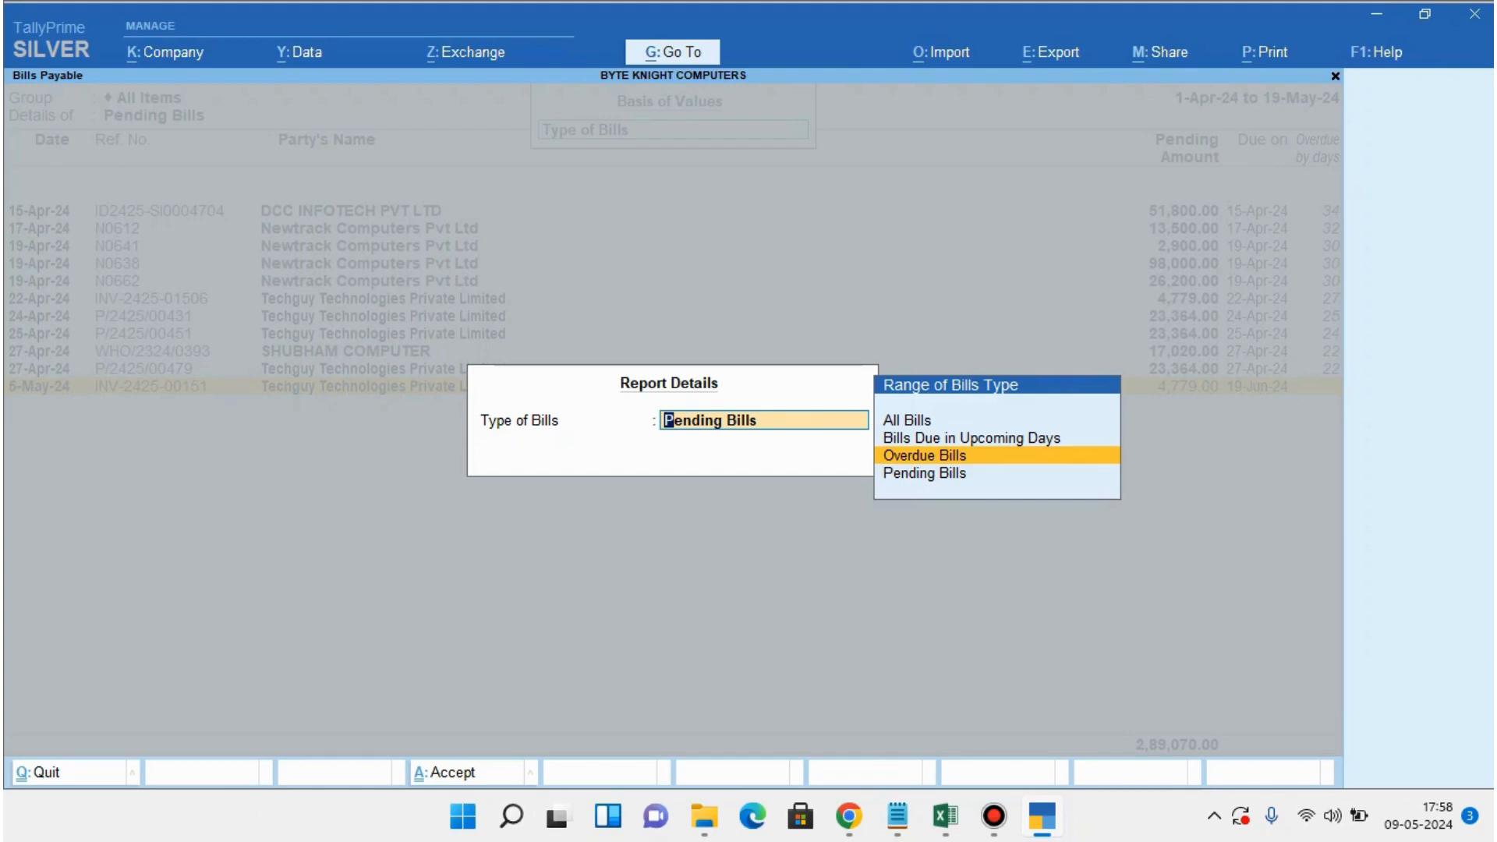
key("BackSpace")
key("Escape")
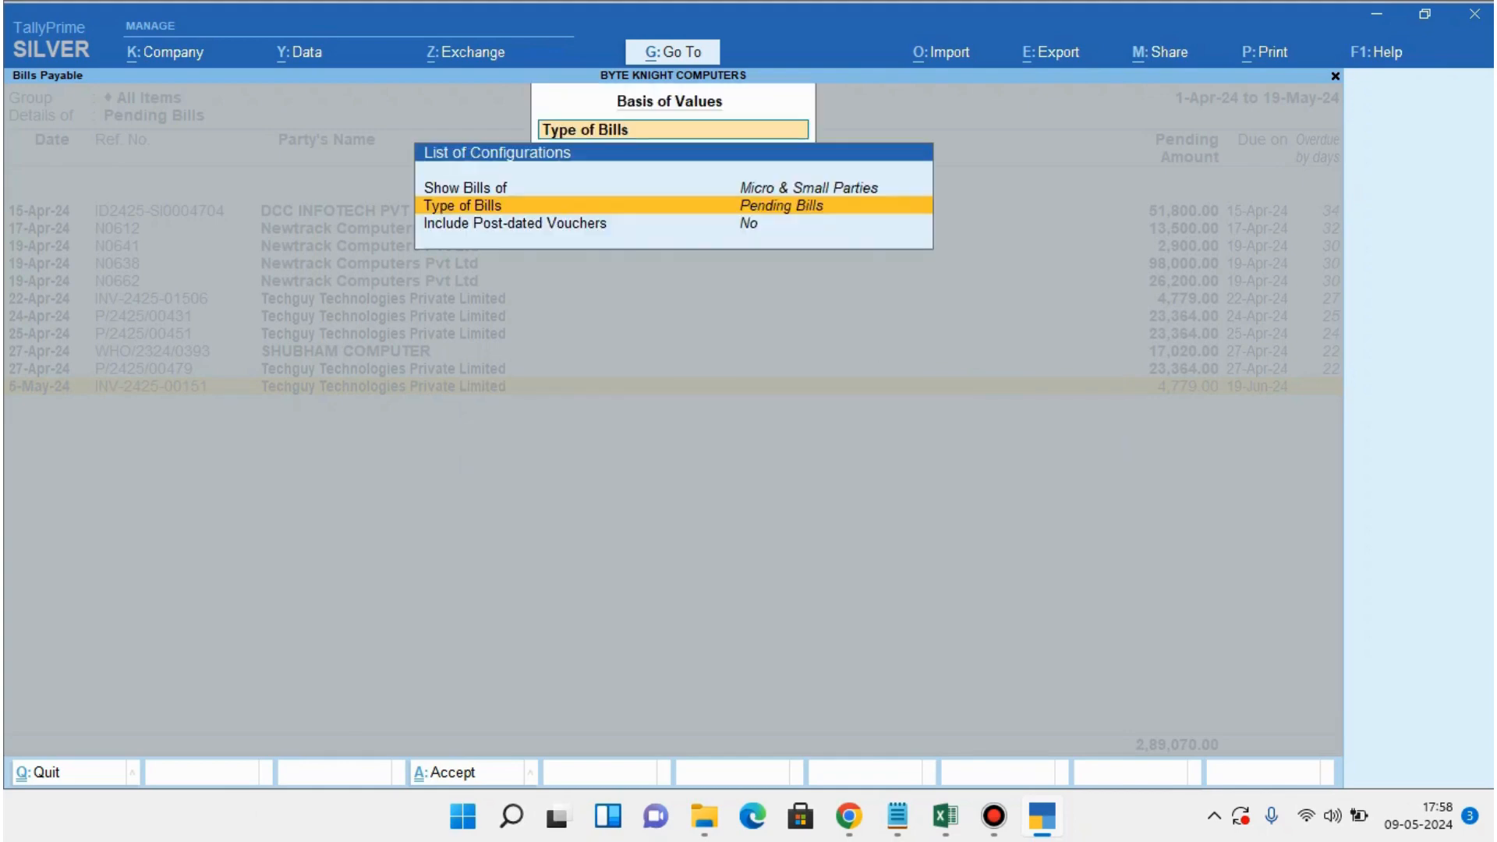
key("BackSpace")
key("Escape")
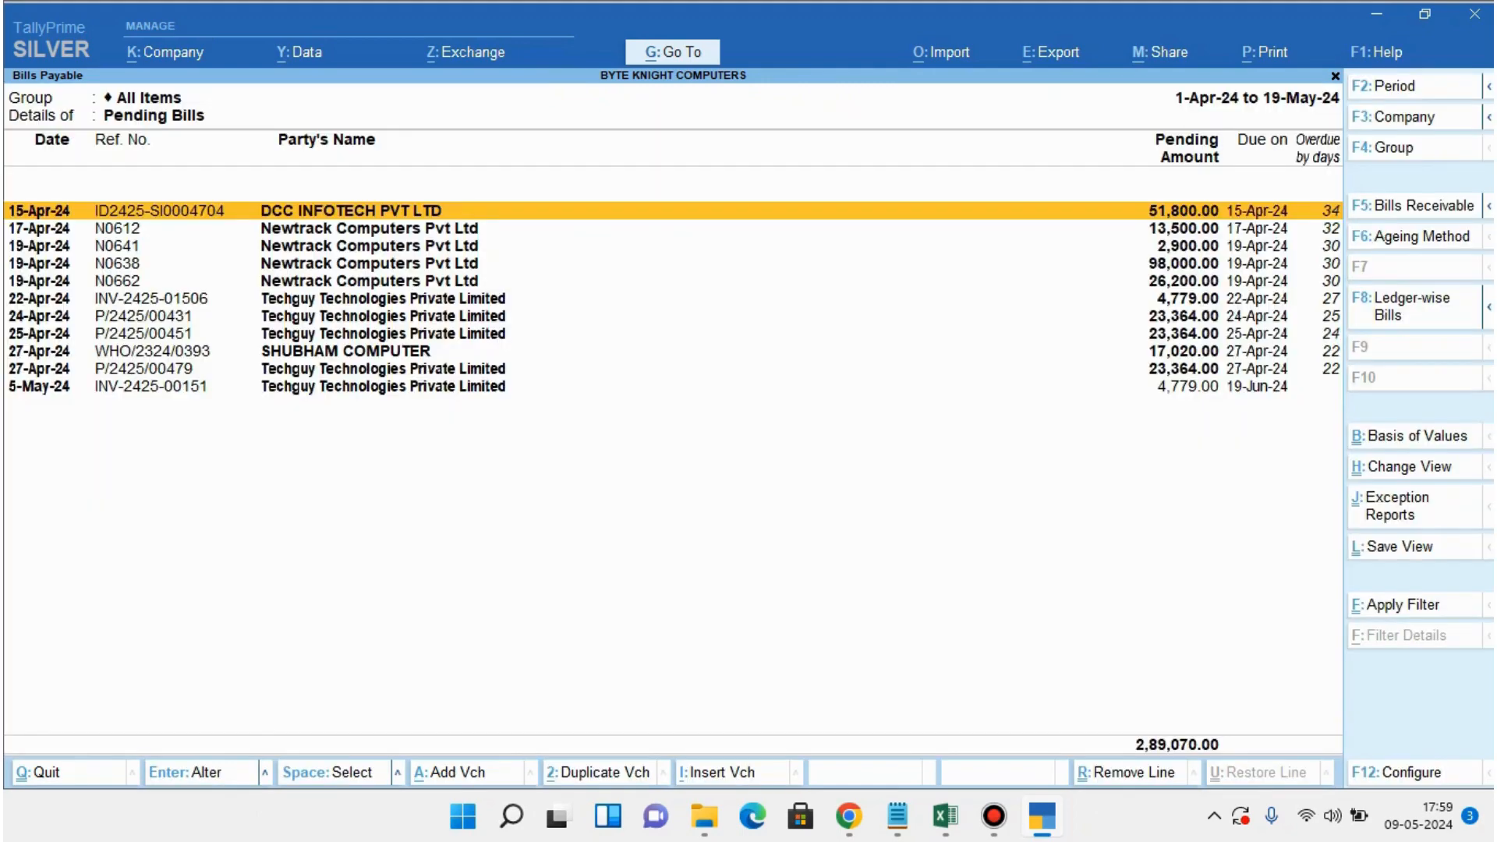